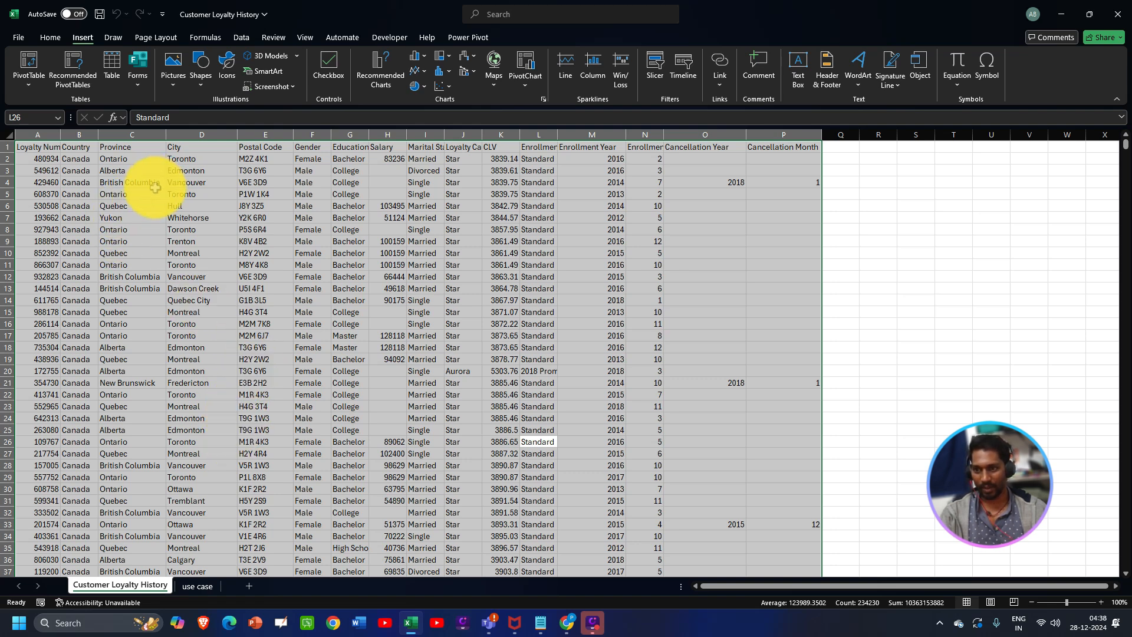
click(135, 148)
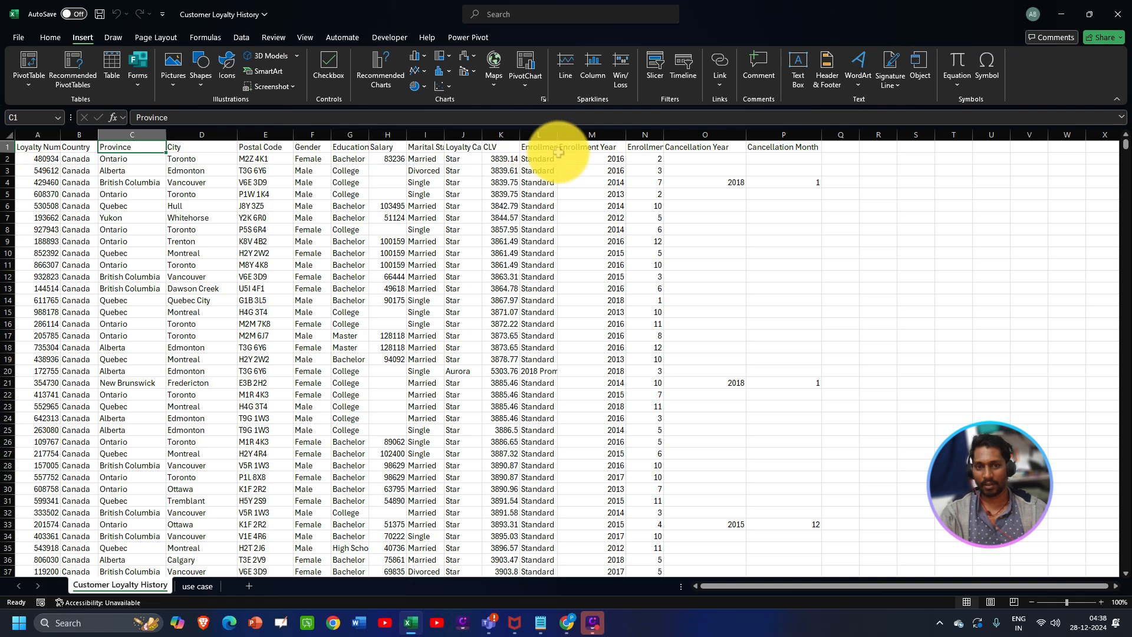
click(685, 147)
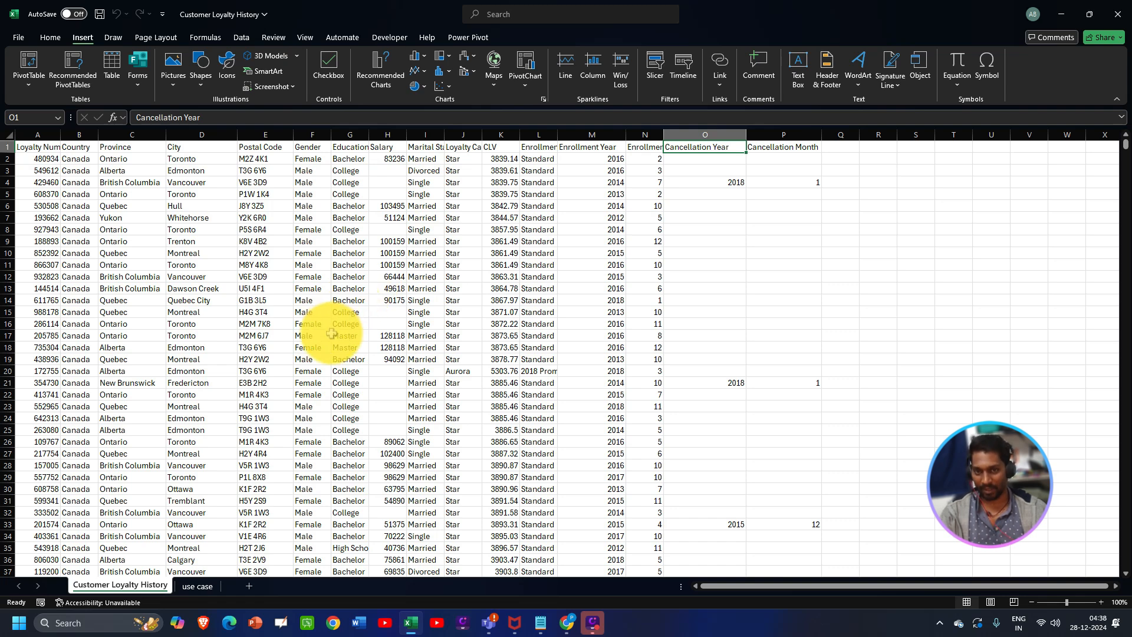
click(198, 587)
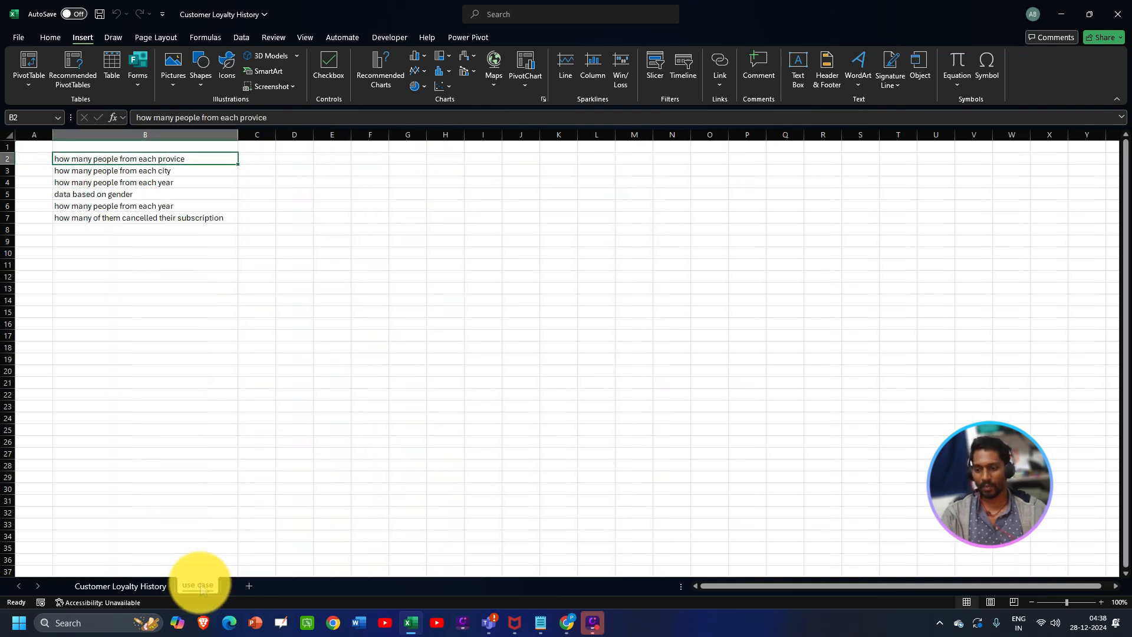
click(141, 586)
click(183, 586)
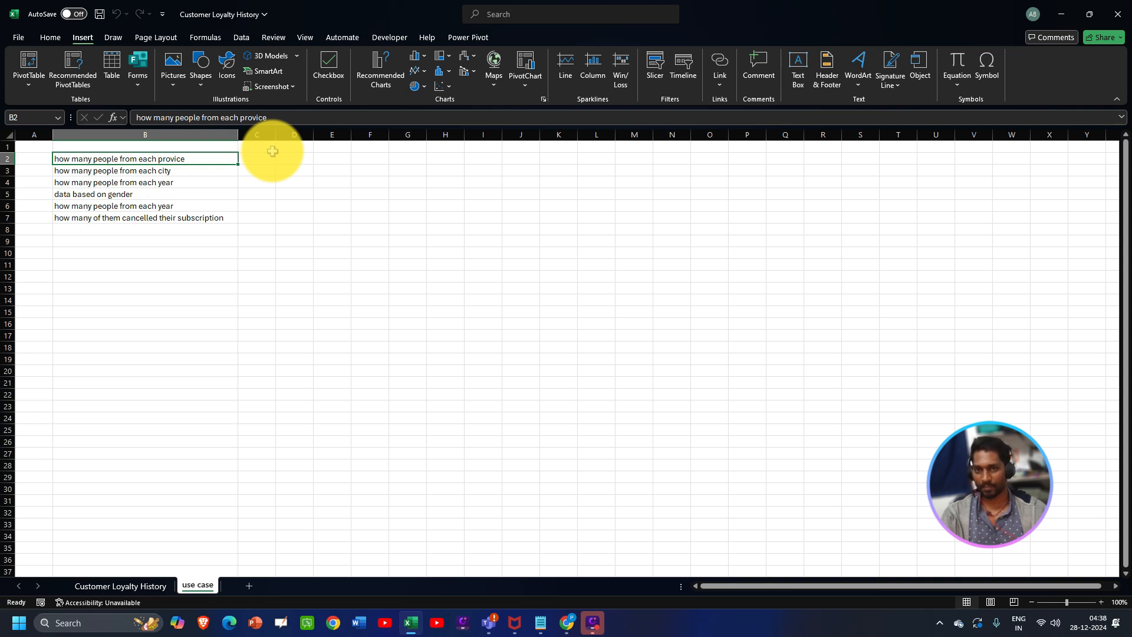
click(183, 171)
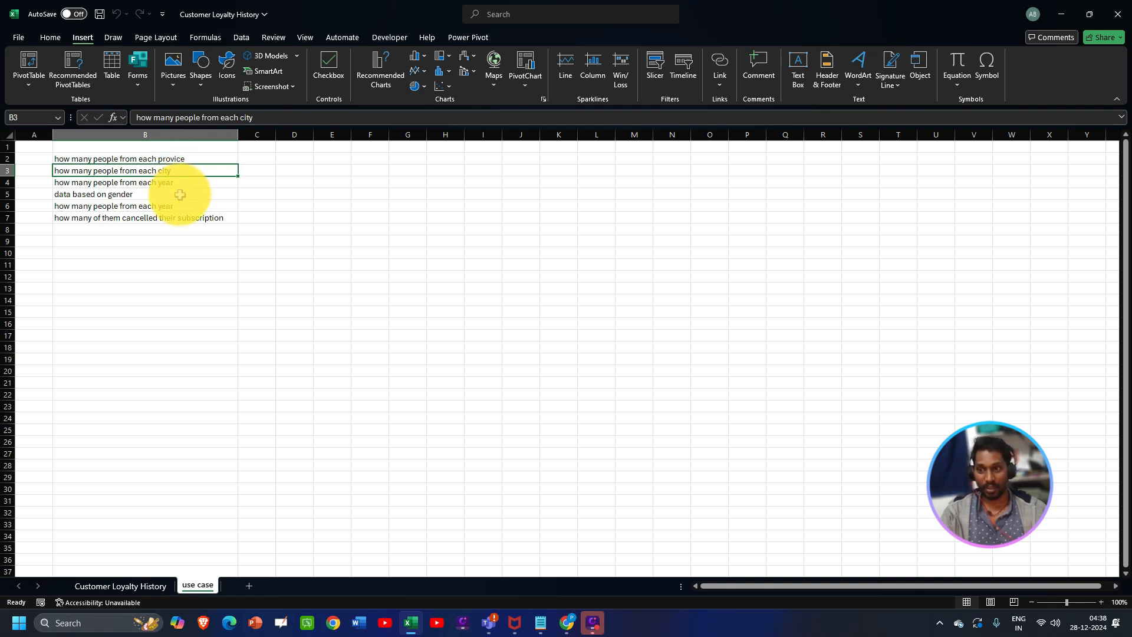
click(179, 195)
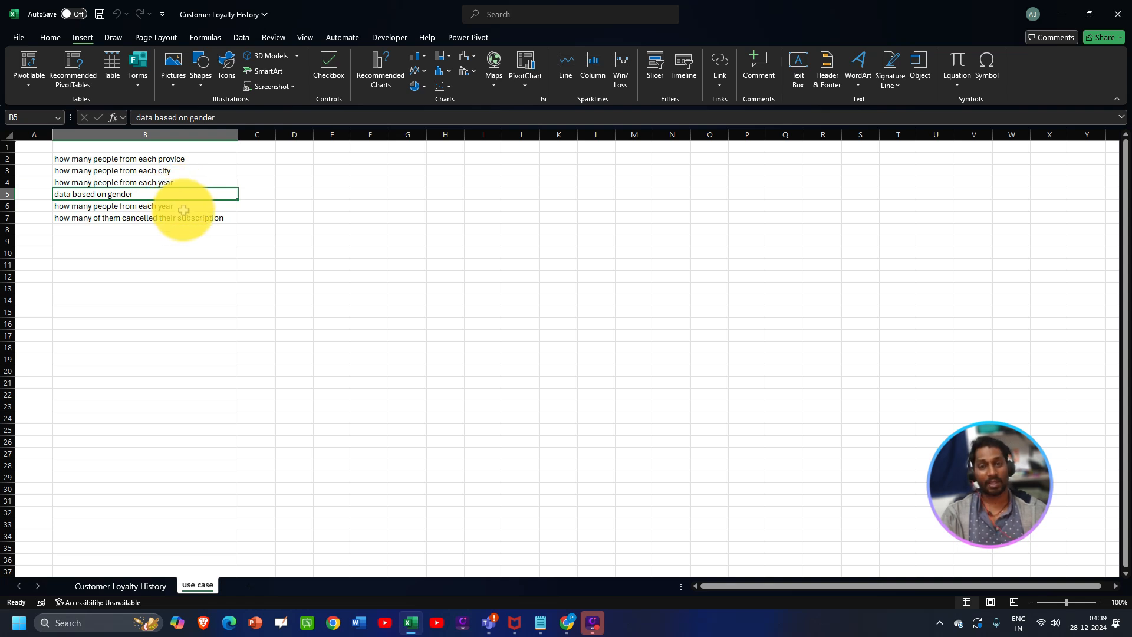
click(185, 208)
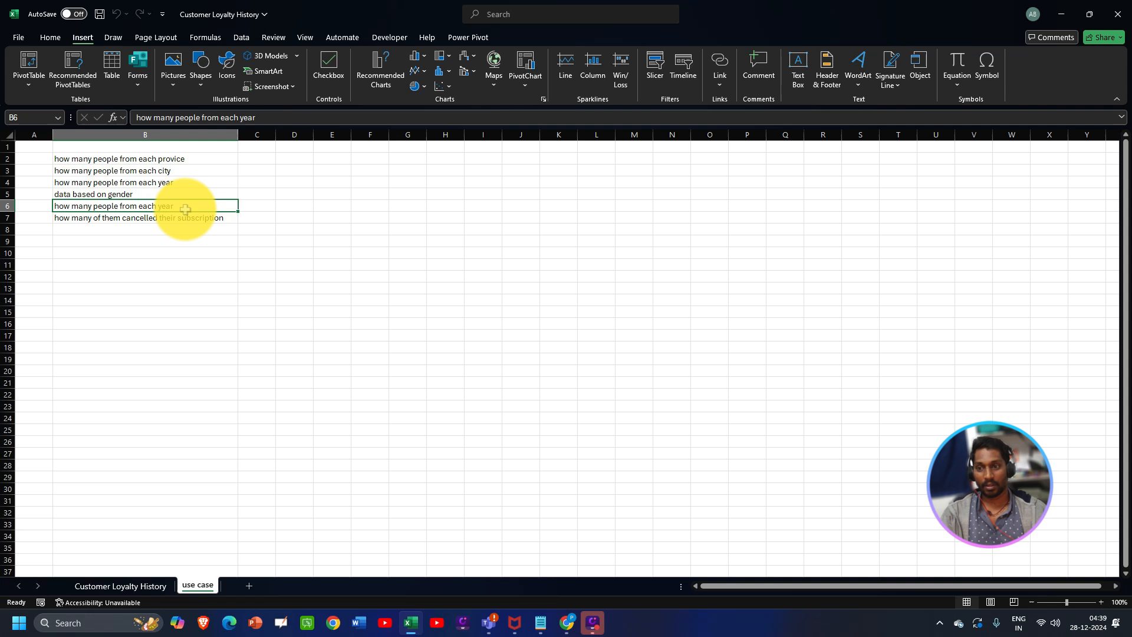
click(189, 171)
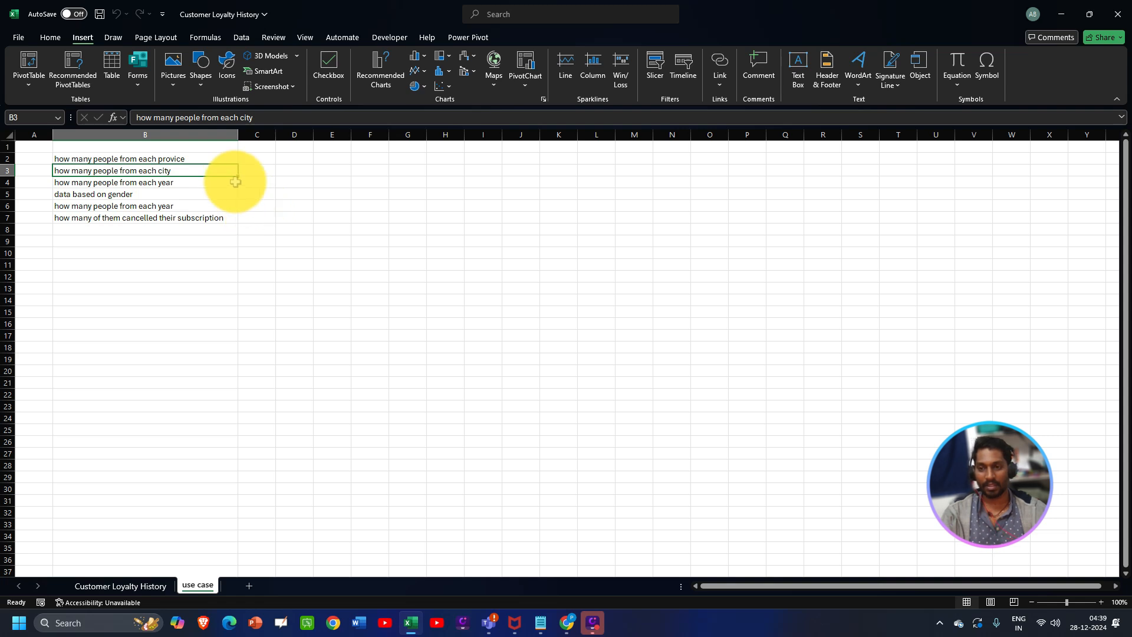
drag(222, 158, 206, 218)
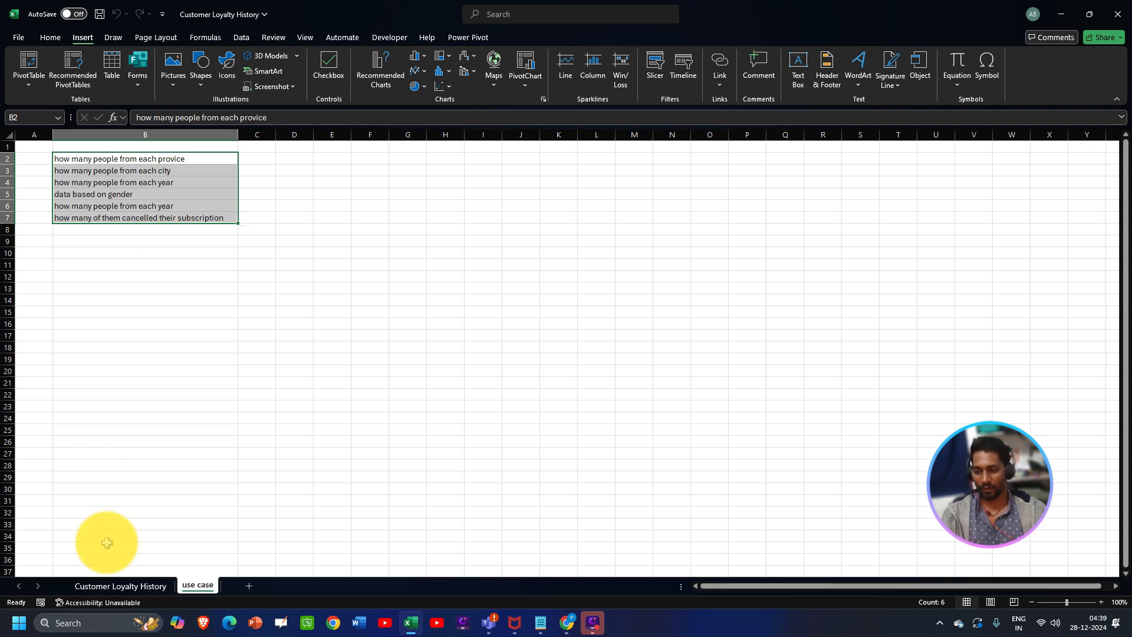
click(120, 585)
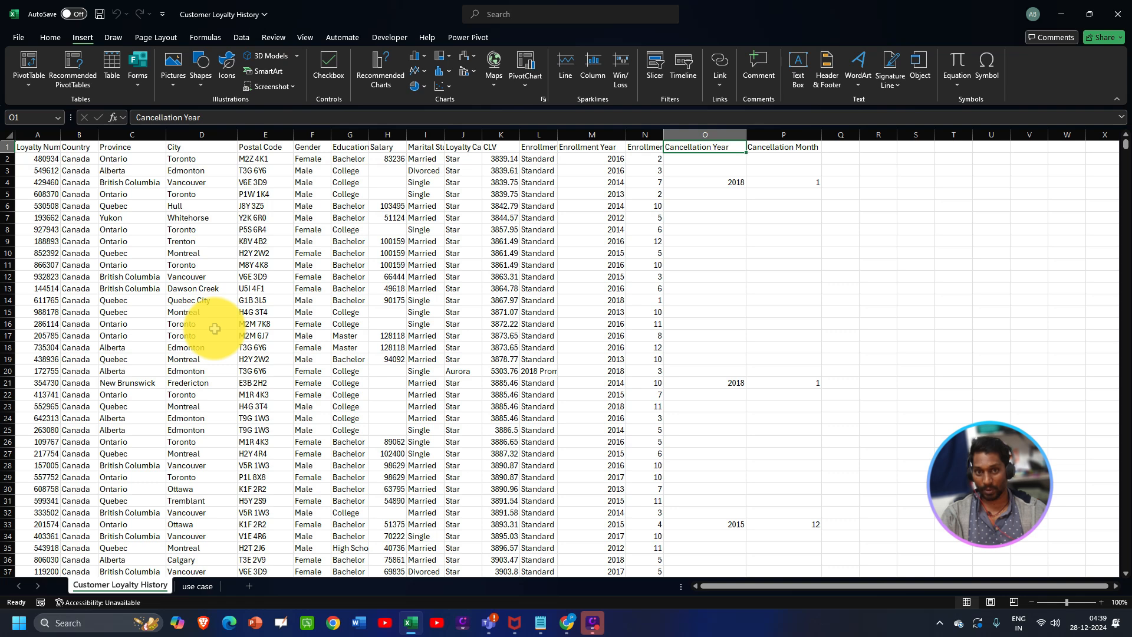
- Select the entire customer data range A1:P16738
click(215, 328)
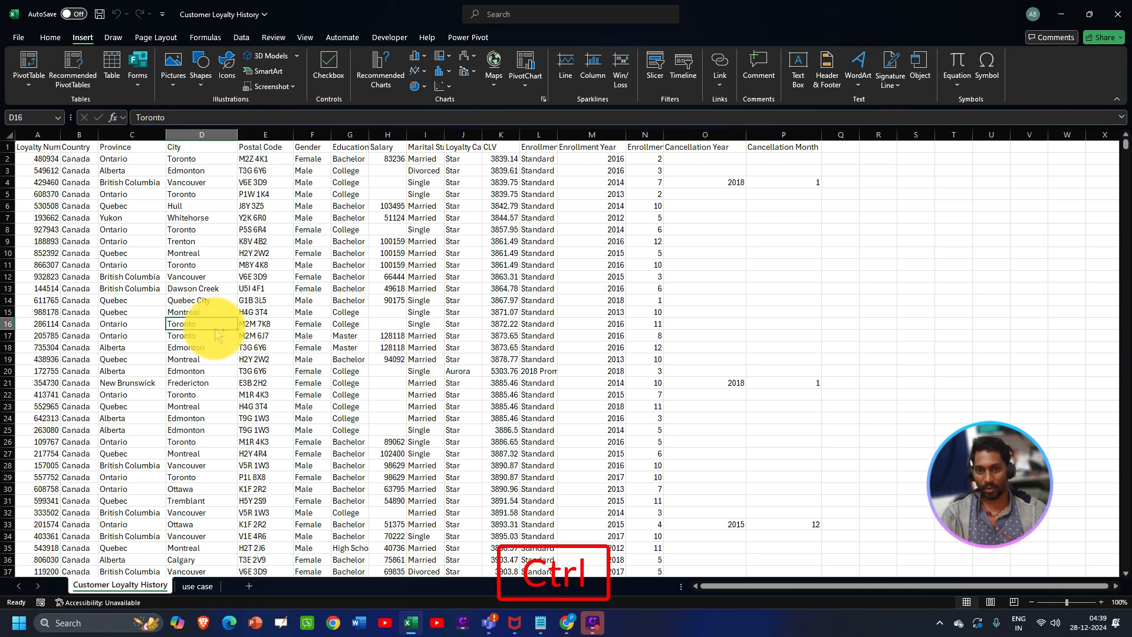
key(ctrl+a)
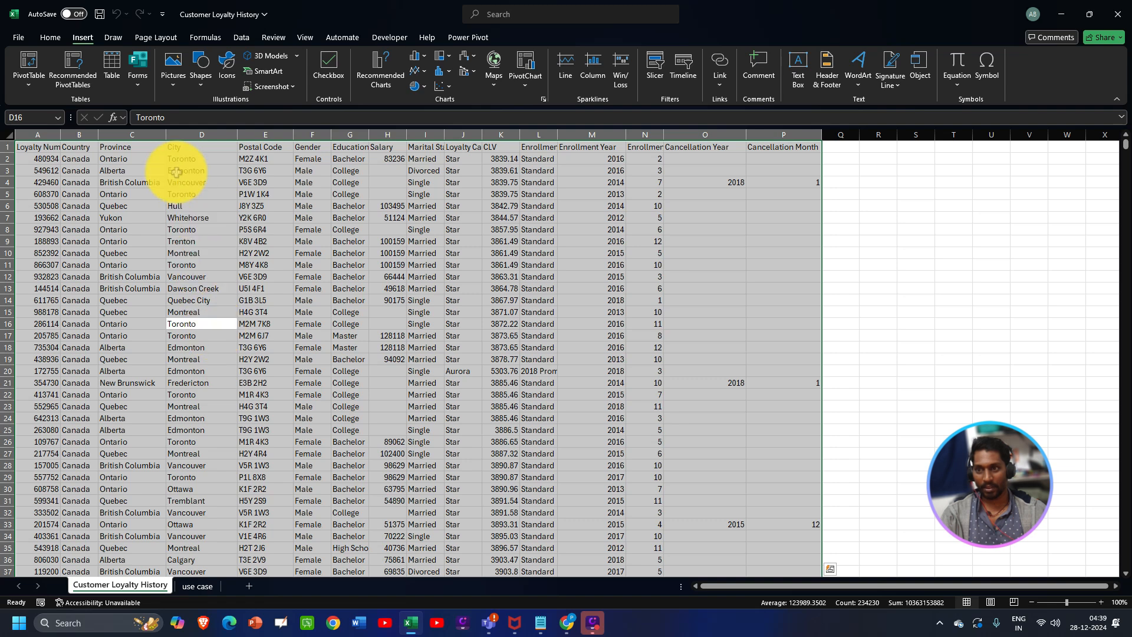
click(29, 82)
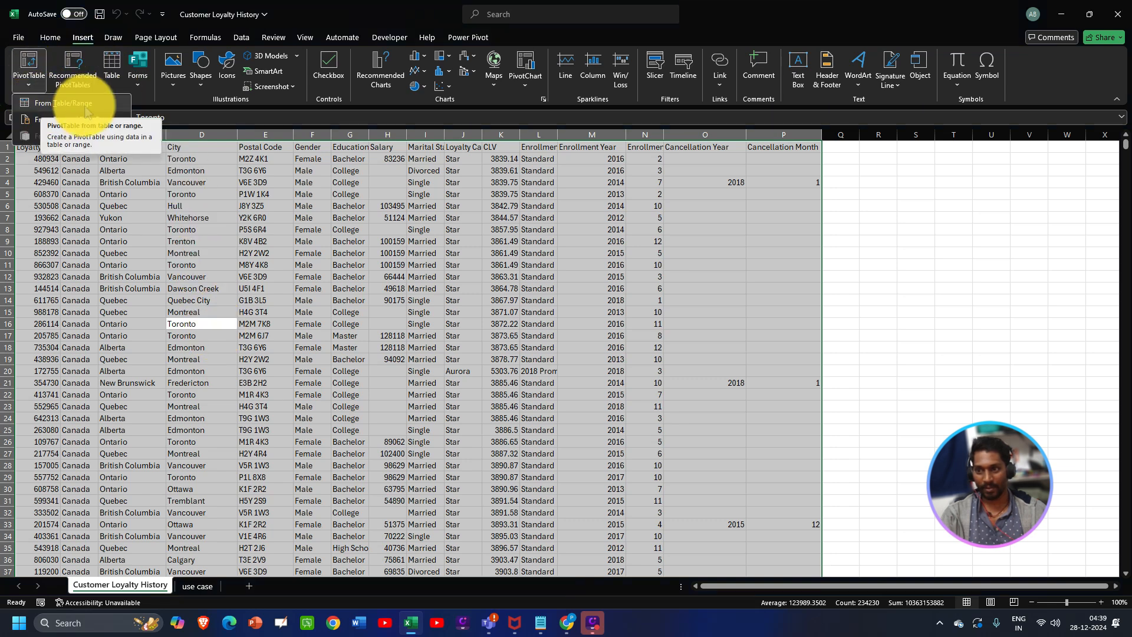
key(Escape)
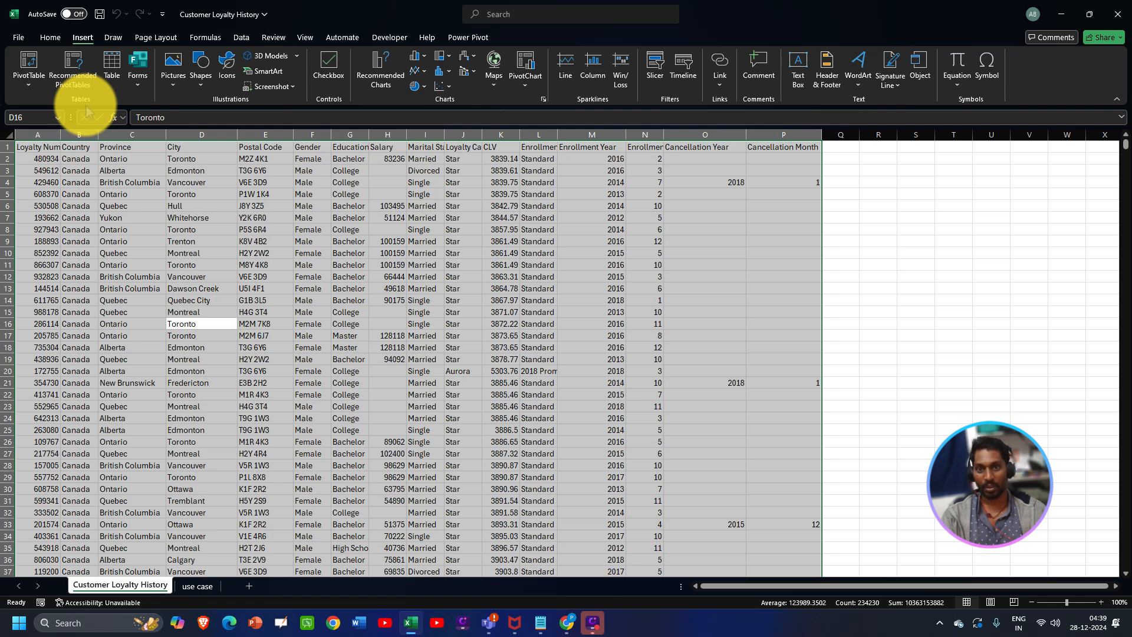
- Create a PivotTable from that range, placed on the existing worksheet at cell R5
key(alt)
key(n)
key(v)
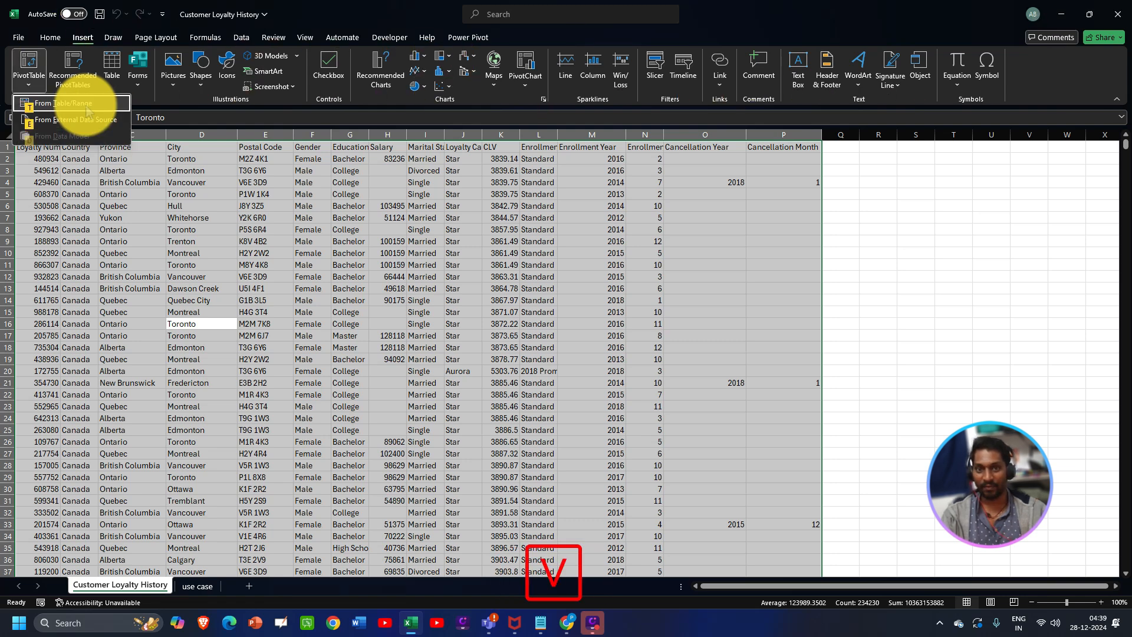
key(t)
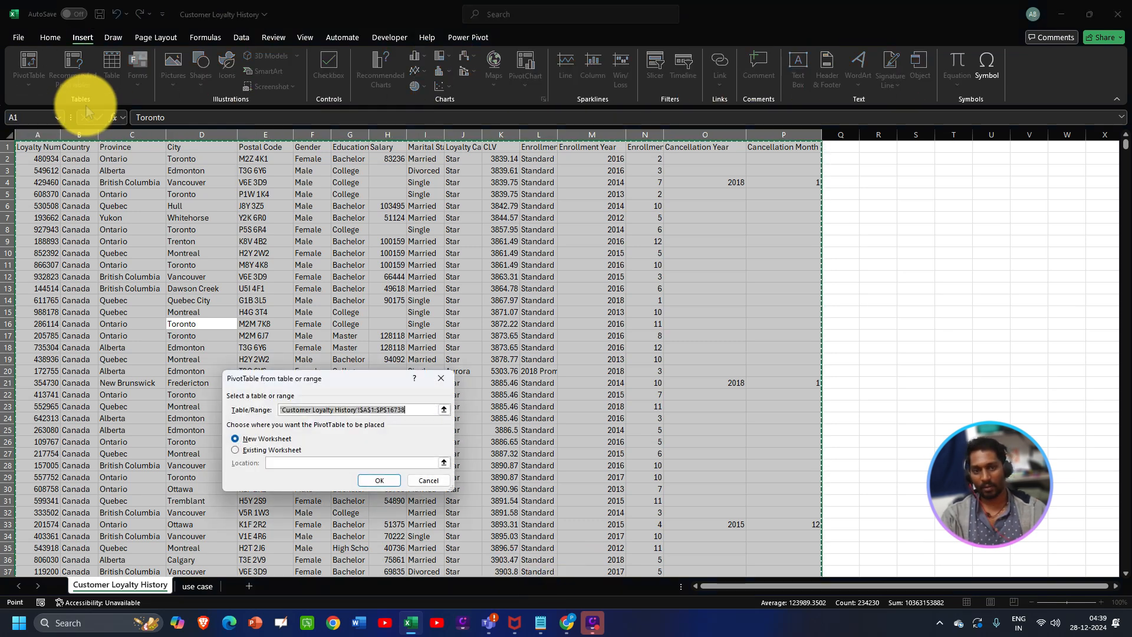
drag(326, 378, 343, 354)
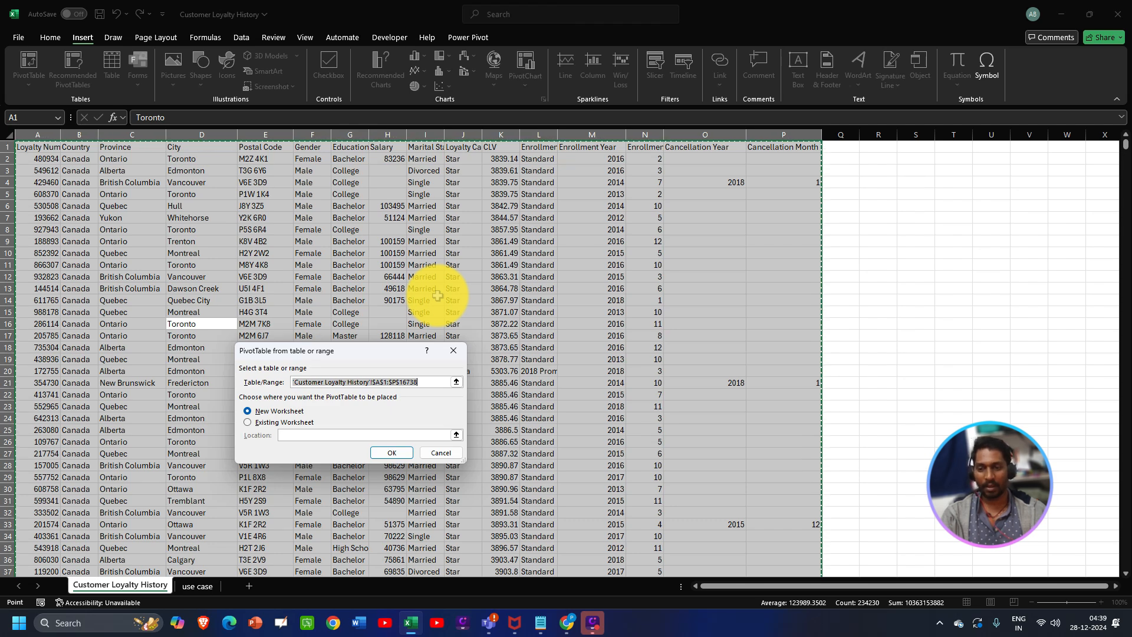
click(424, 381)
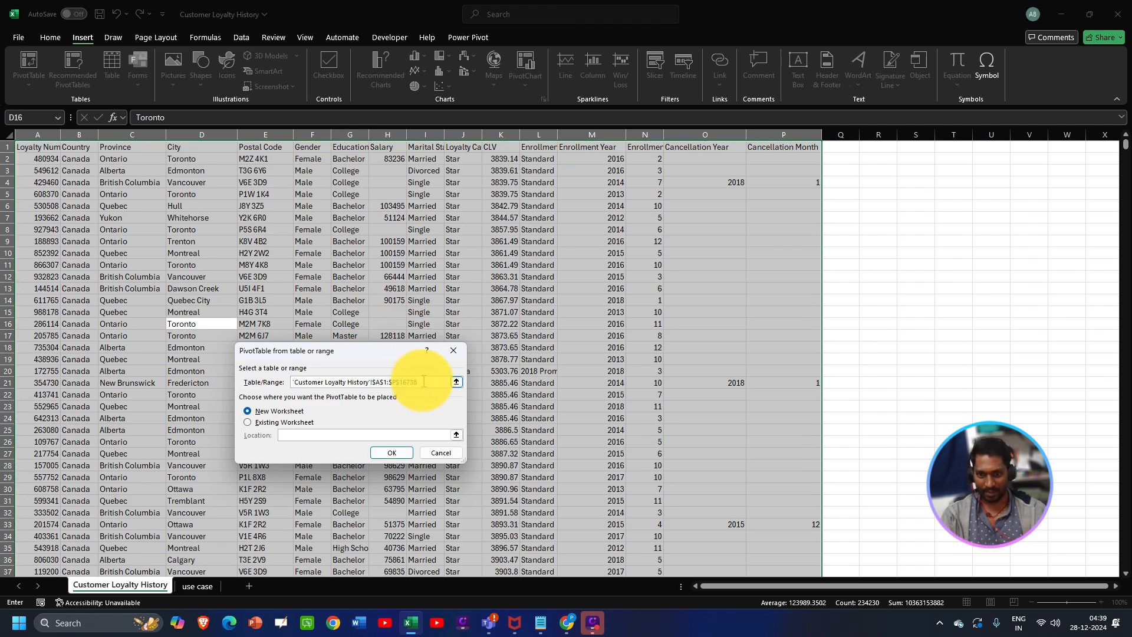
click(247, 423)
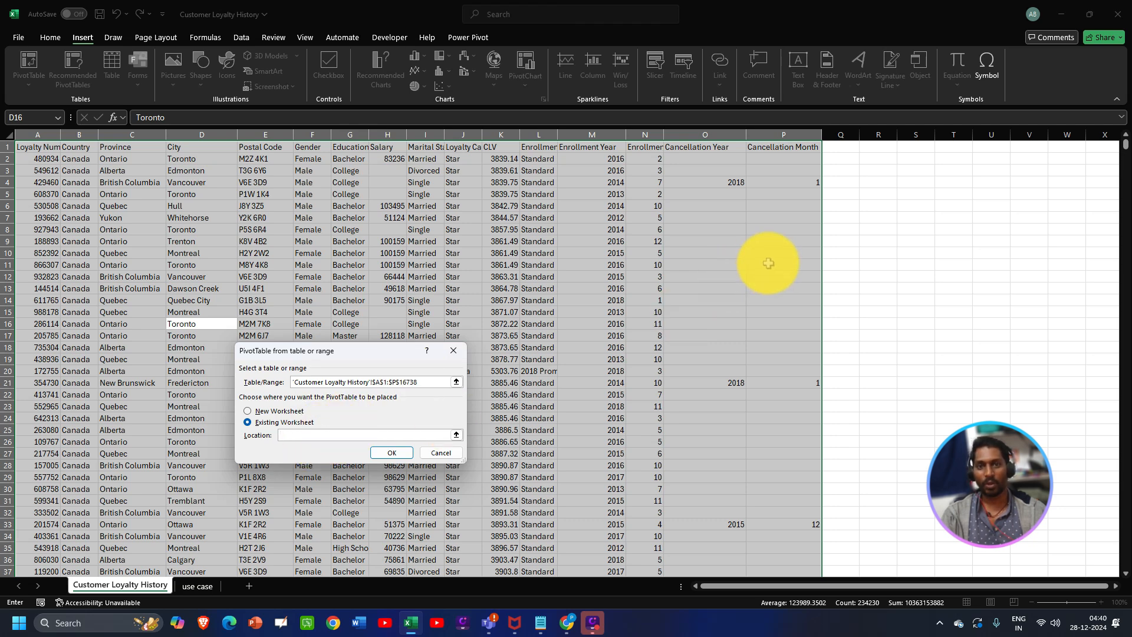
click(880, 193)
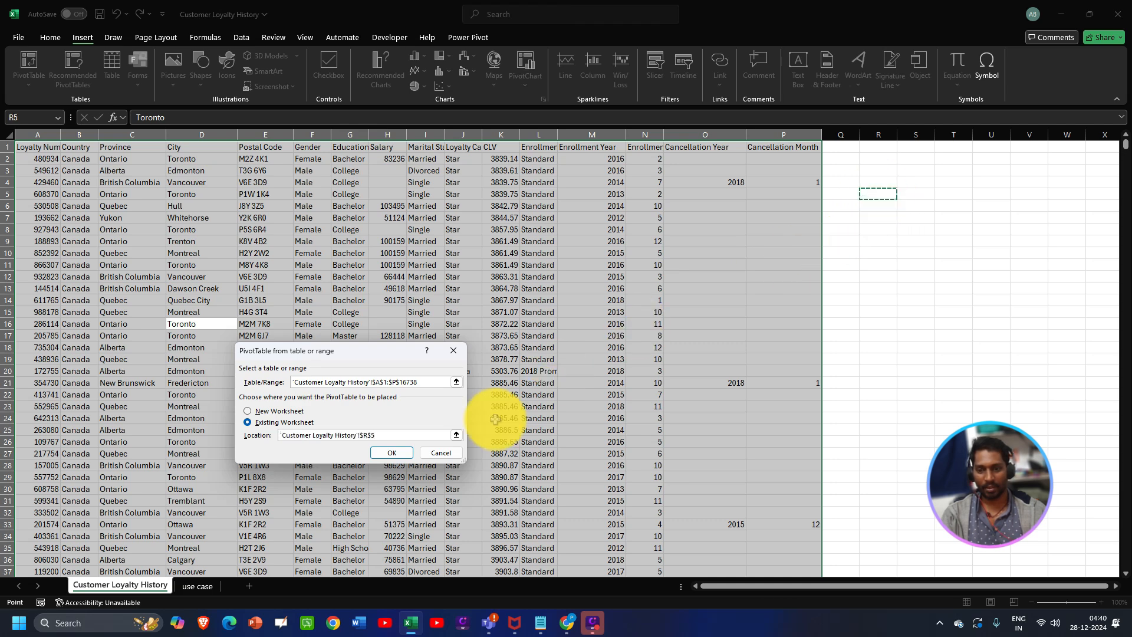
click(392, 453)
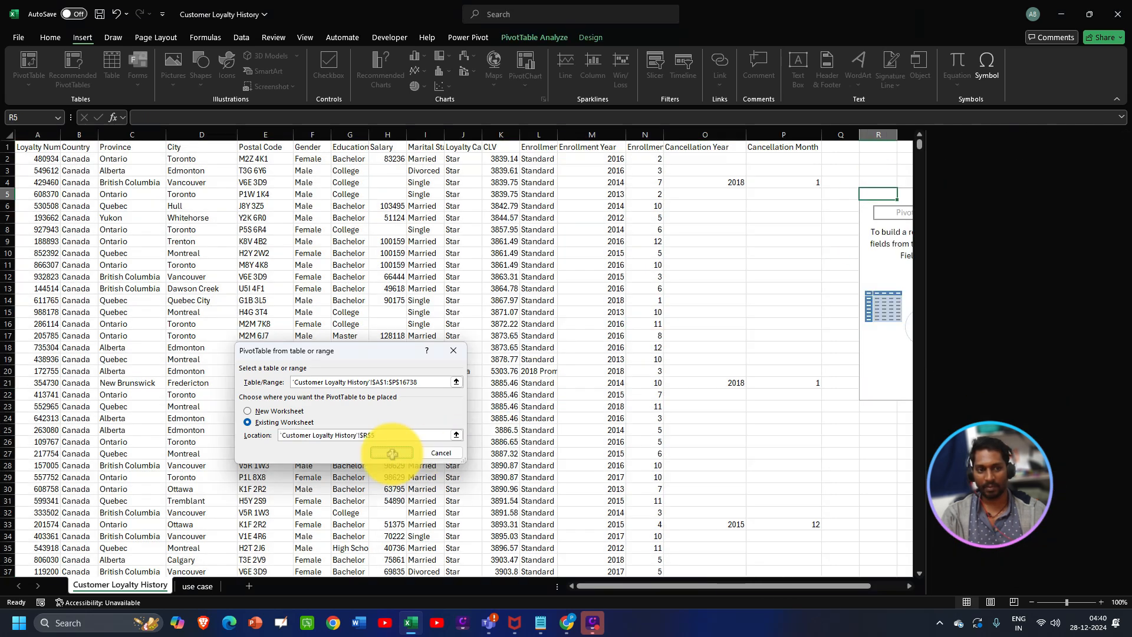
- Undo the R5 PivotTable and rebuild it from the customer data on a new worksheet
key(ctrl)
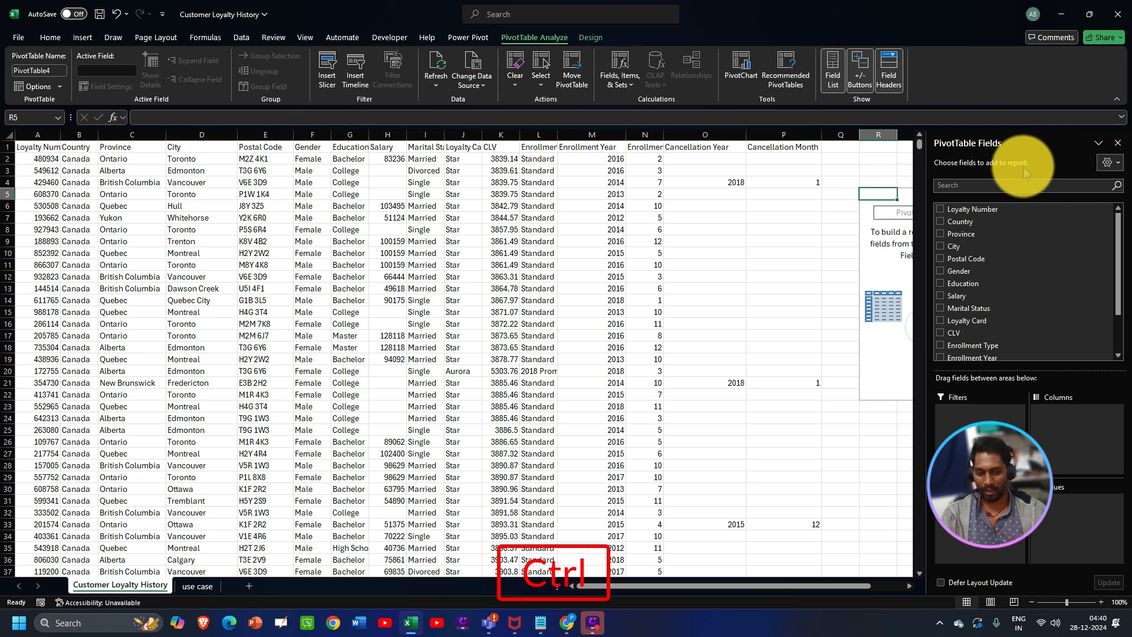
key(ctrl+z)
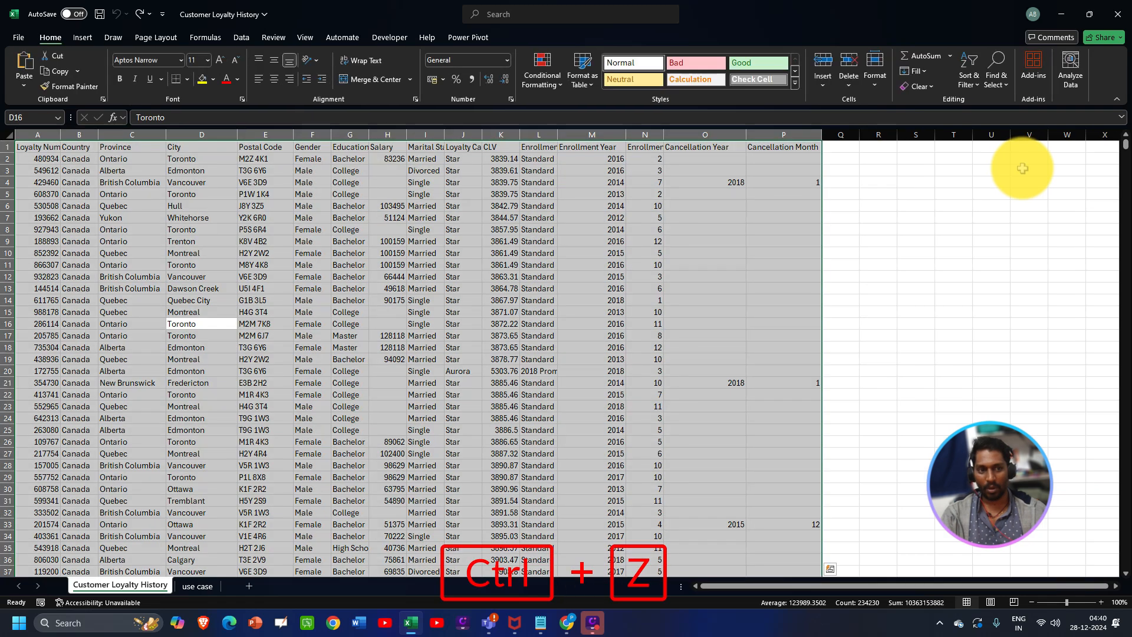
key(alt+n)
key(v)
key(t)
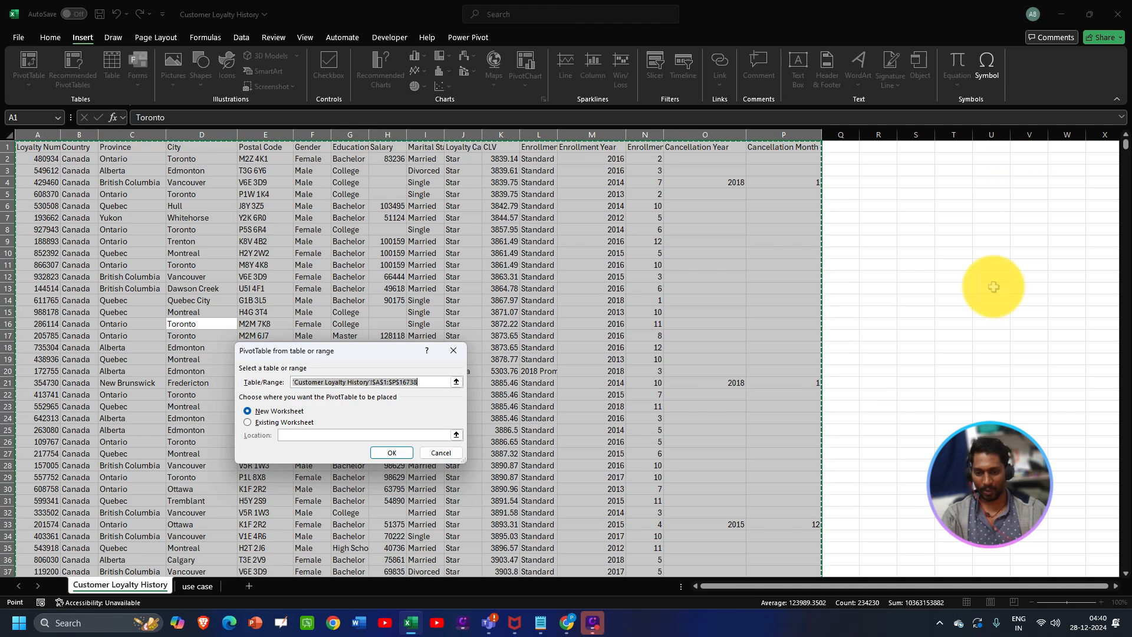
click(394, 455)
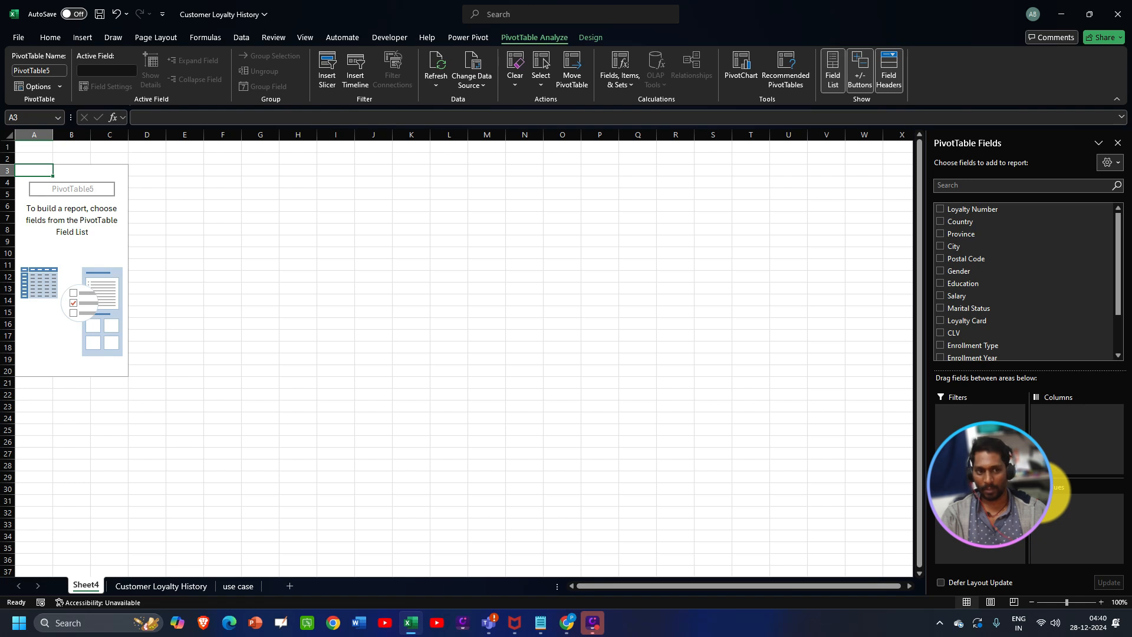
- Review the province question and the Province data column, then return to Sheet4's empty PivotTable
click(237, 586)
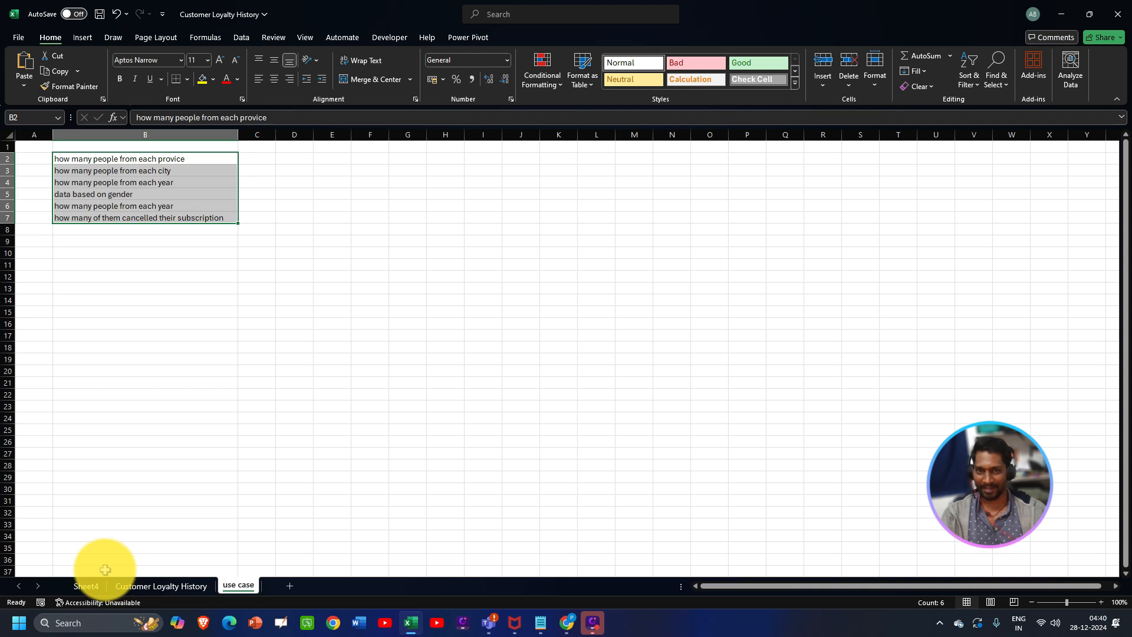
click(188, 160)
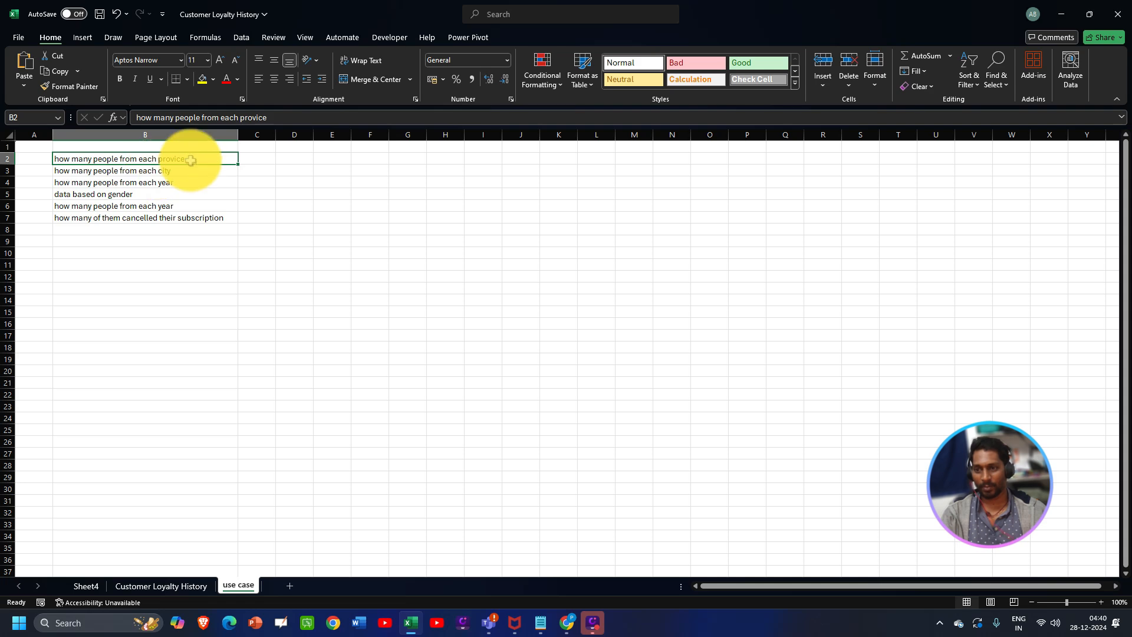
click(133, 585)
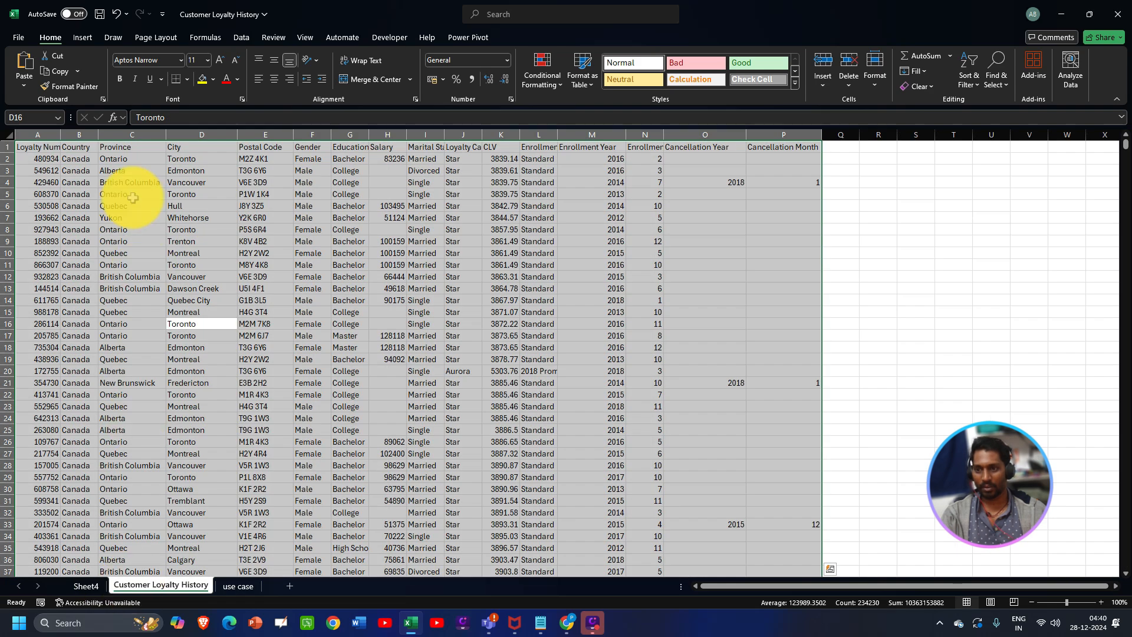
click(131, 147)
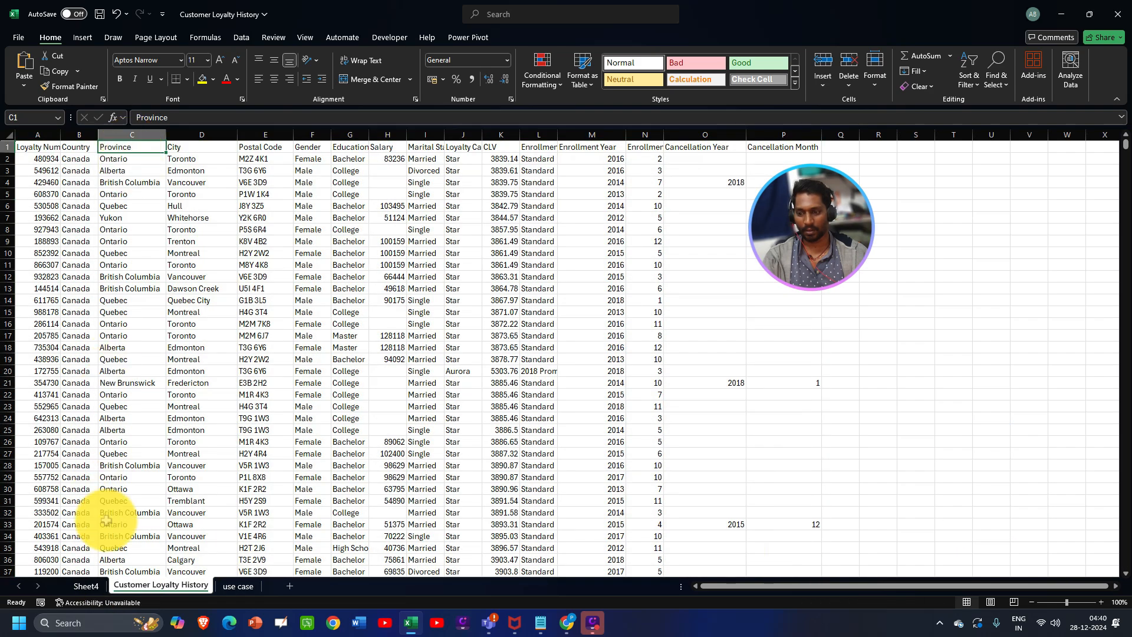
click(86, 585)
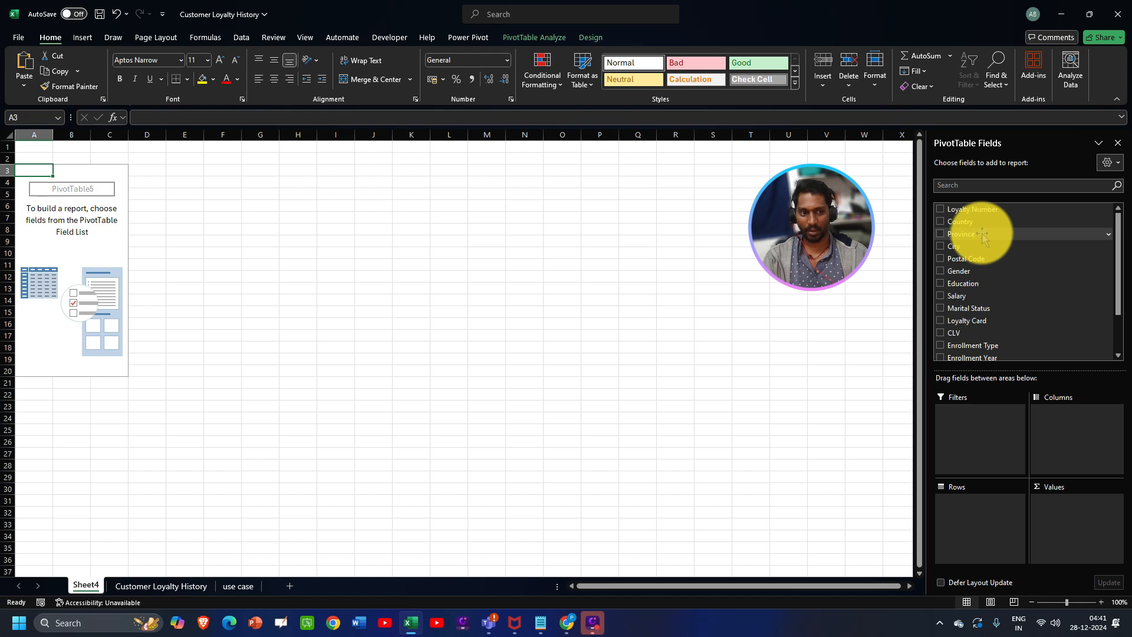
- Put Province in Rows and Values to count customers per province (Ontario 5404, total 16737)
drag(968, 236, 972, 527)
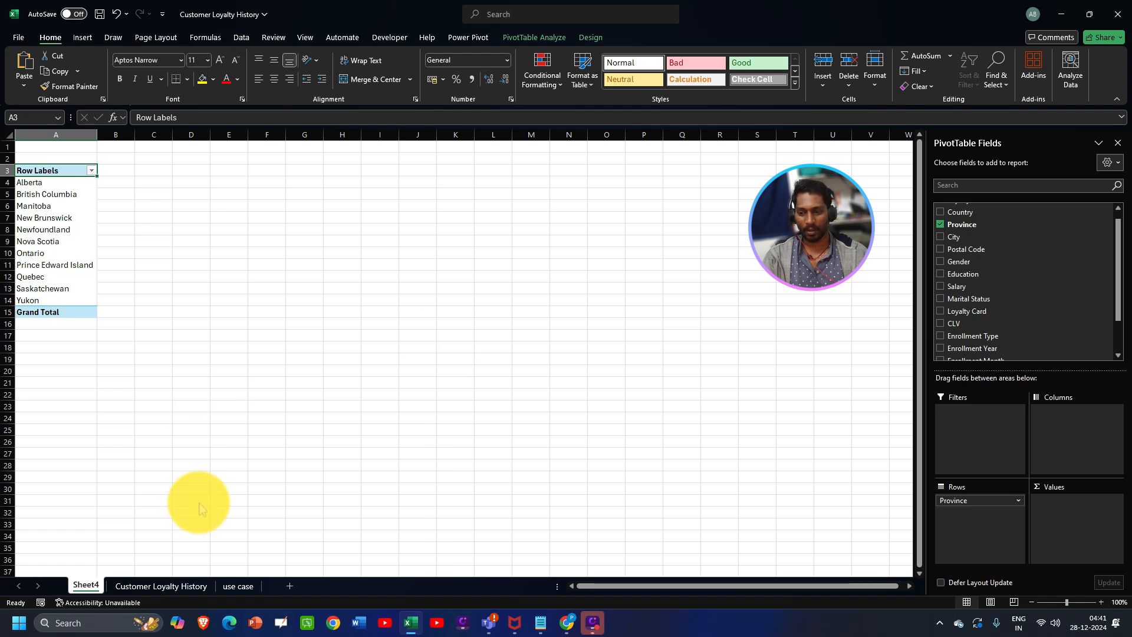
click(239, 586)
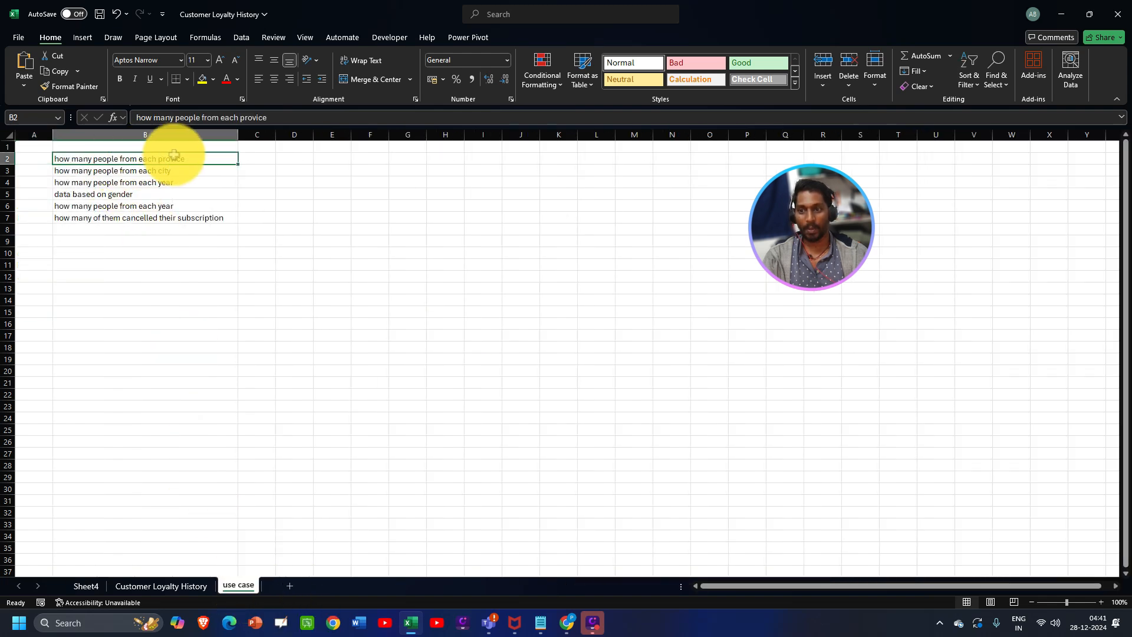
click(87, 584)
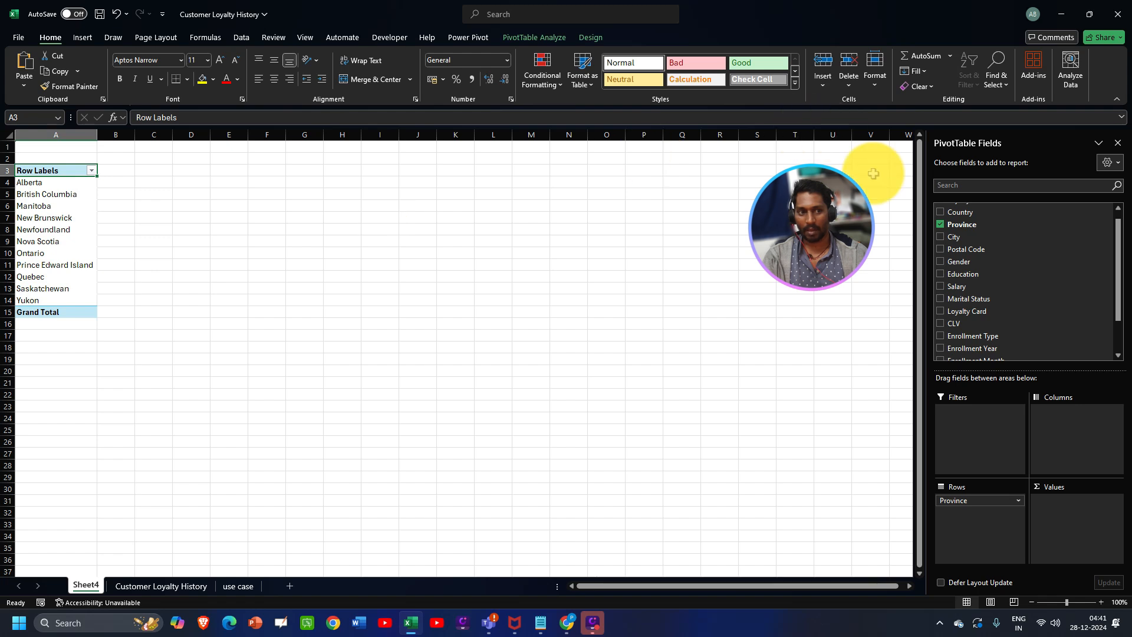
drag(958, 227, 1051, 513)
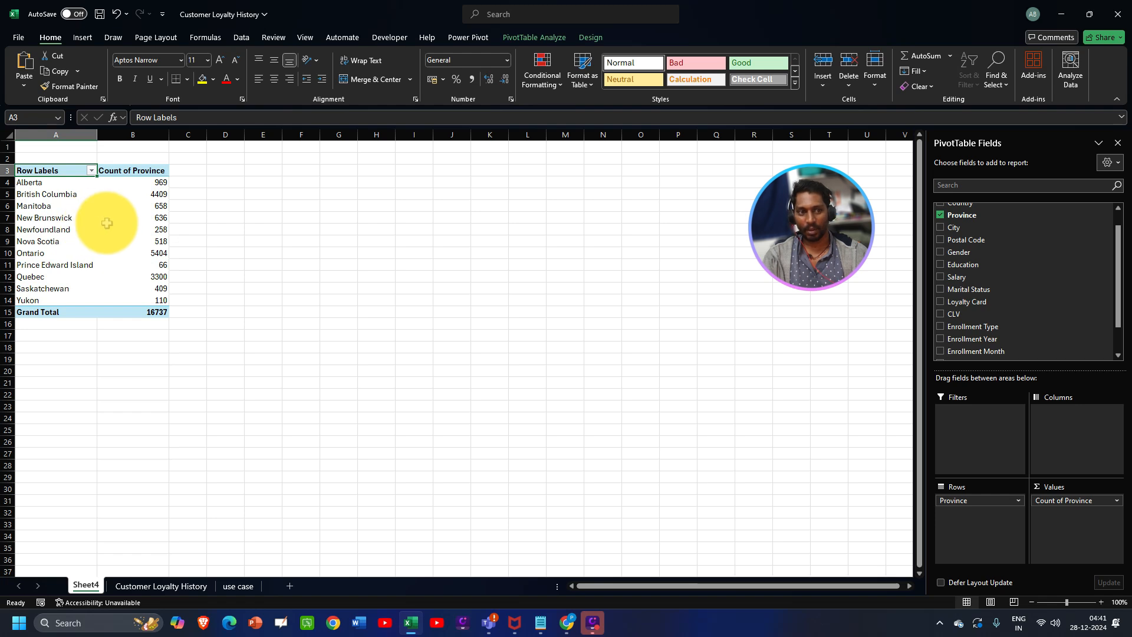
drag(967, 217, 1059, 451)
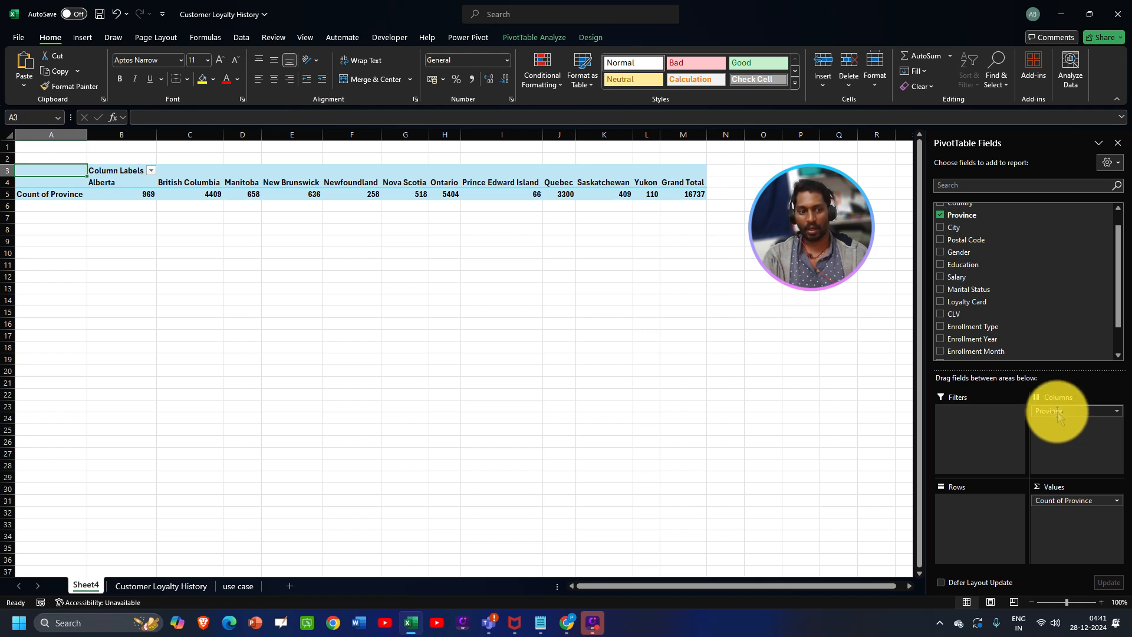
drag(1058, 416, 978, 514)
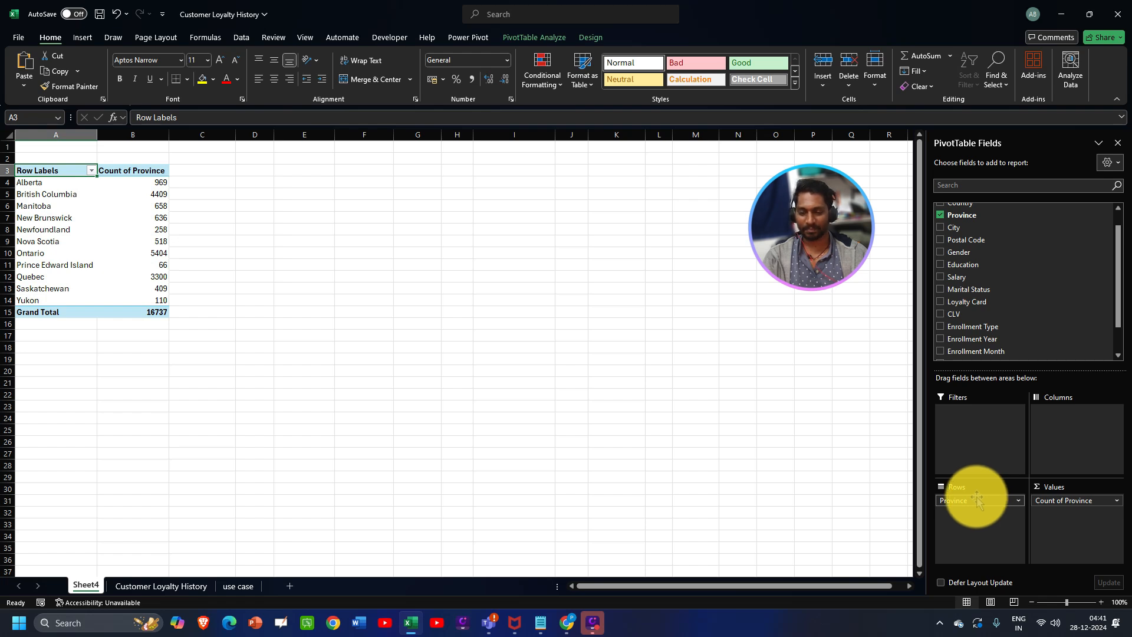
- Read the people-per-city question and the City column, then select a cell in the province PivotTable
click(238, 586)
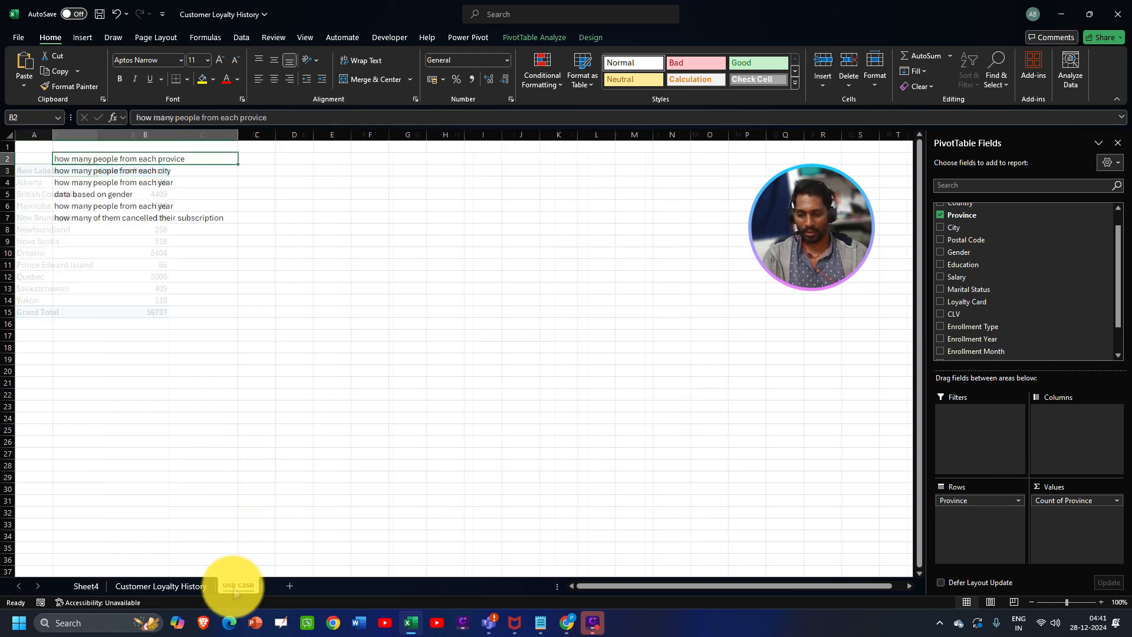
click(96, 174)
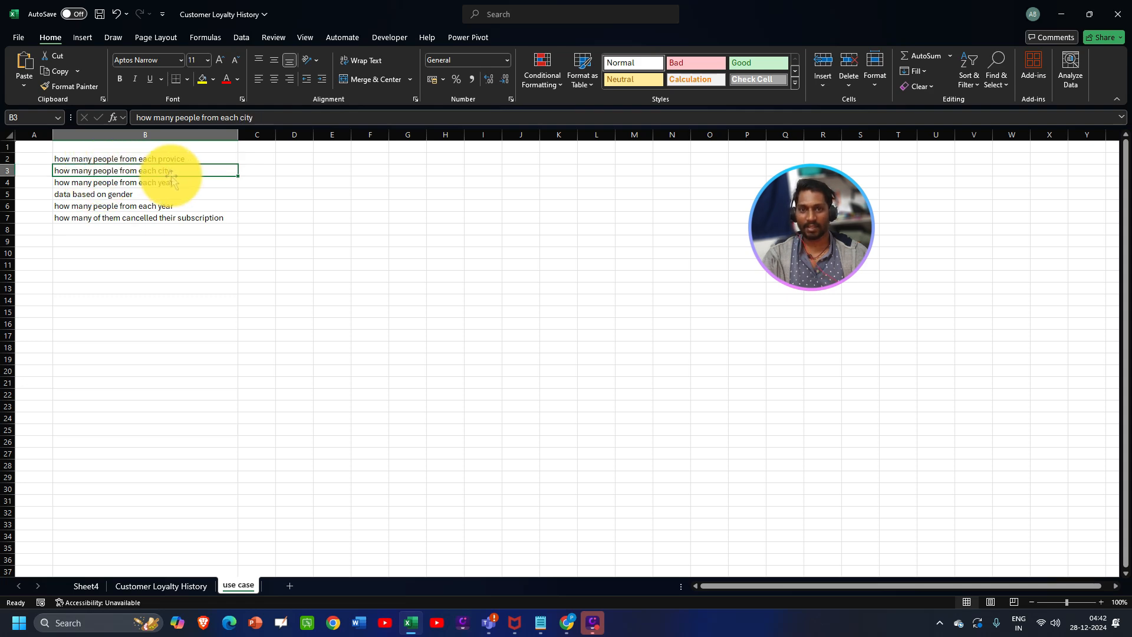
click(145, 585)
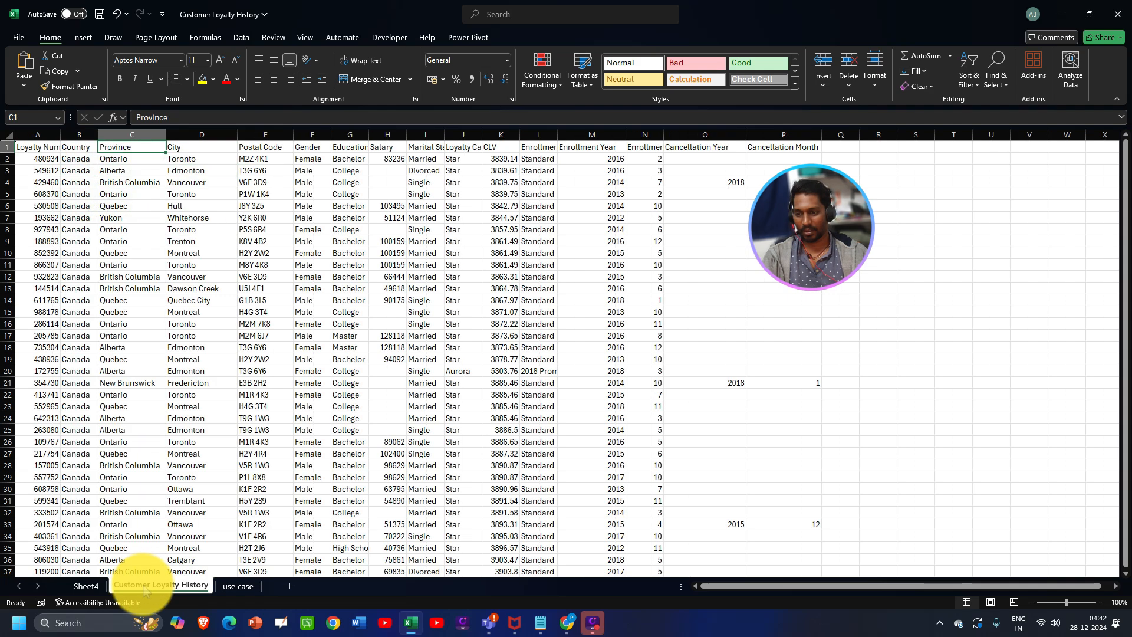
click(208, 149)
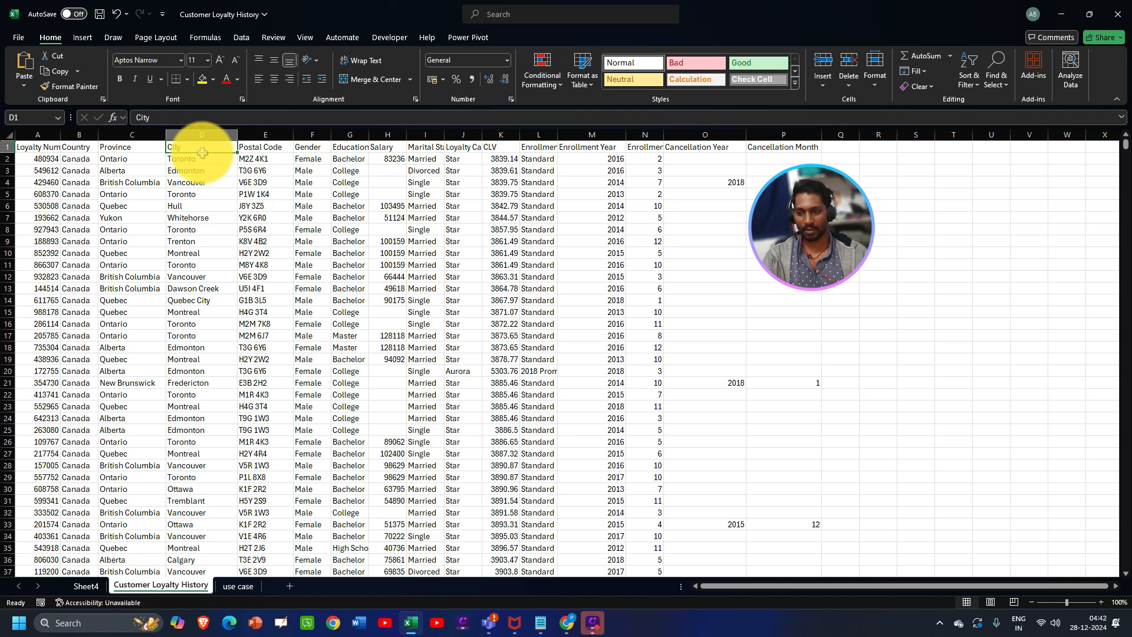
click(85, 586)
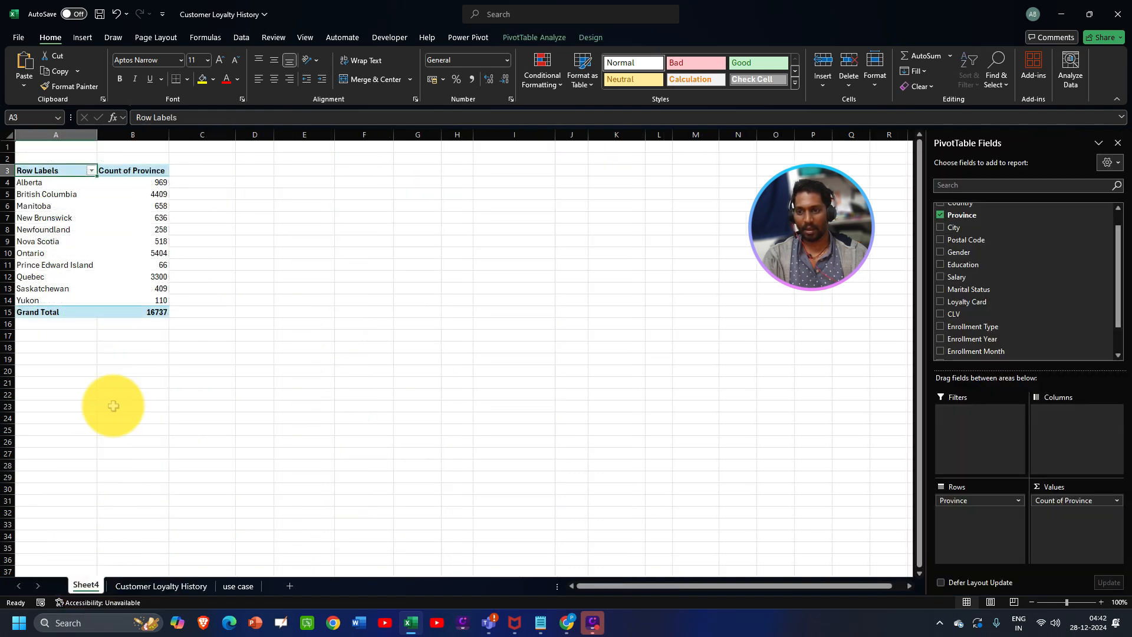
click(121, 288)
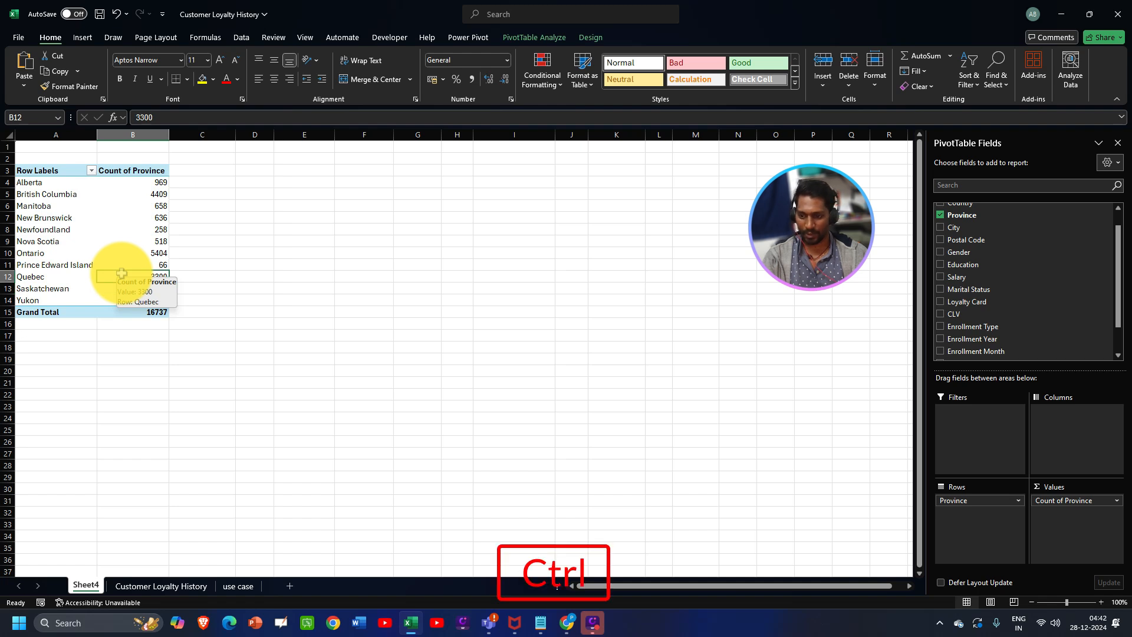
- Copy the province PivotTable and paste it at cell A18
key(ctrl+a)
key(ctrl+c)
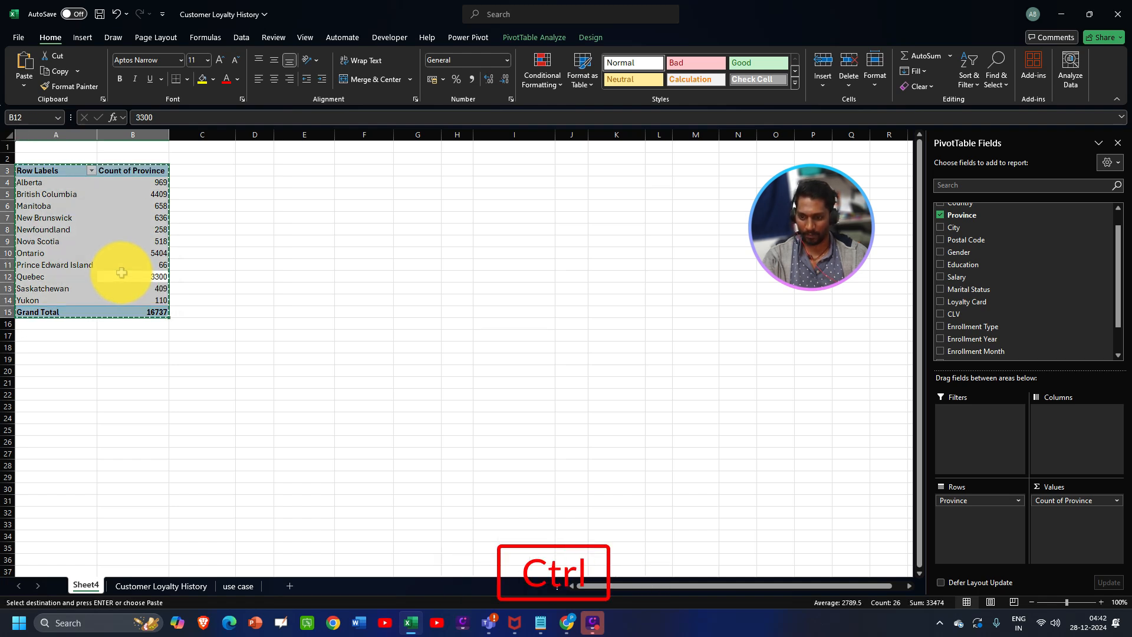
click(45, 347)
key(ctrl+v)
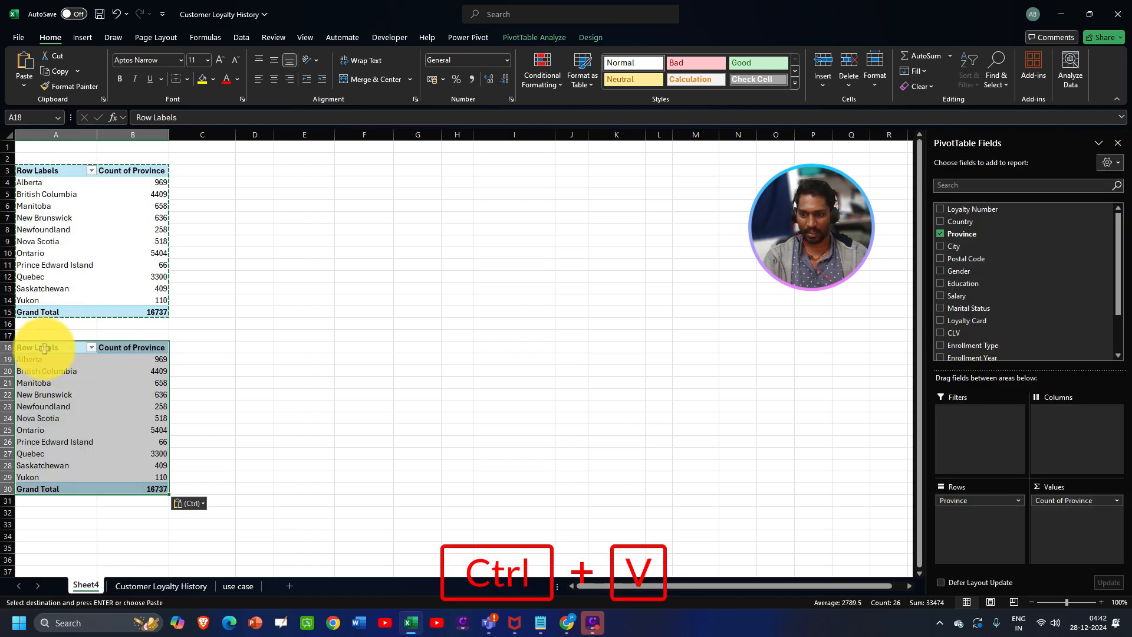
click(71, 389)
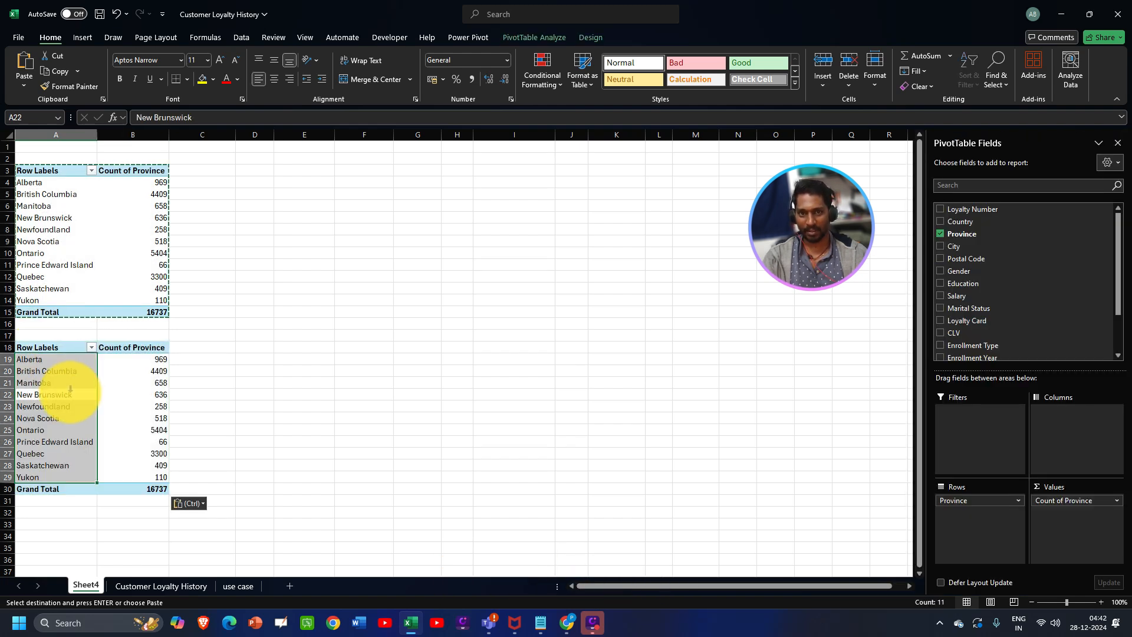
- Swap Province for City in the copy to count customers per city (Montreal 2059)
click(941, 234)
drag(948, 246, 969, 513)
drag(967, 248, 1064, 531)
scroll(30, 391, down, 6)
scroll(30, 399, up, 6)
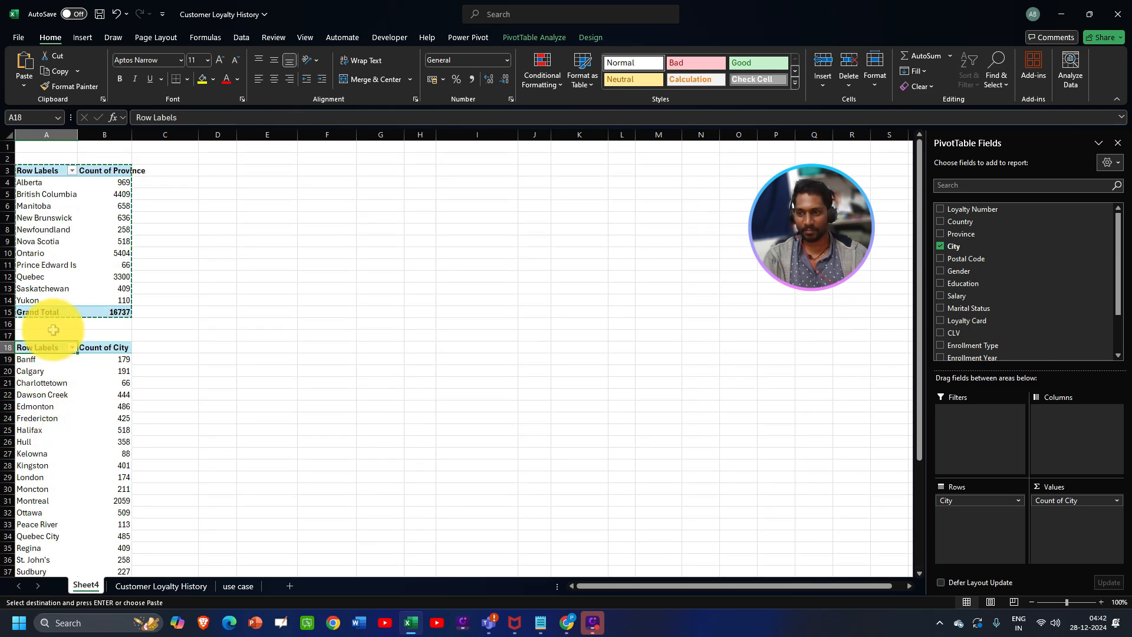
click(237, 587)
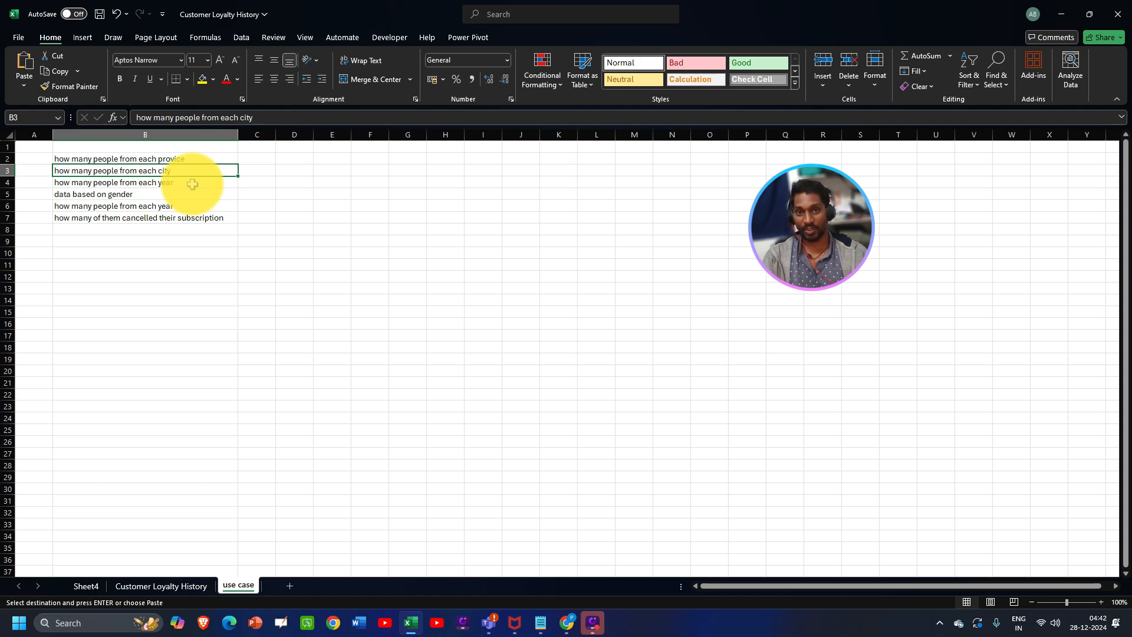
- Check the Enrollment Year column, then paste a copy of the province PivotTable at D3
click(155, 585)
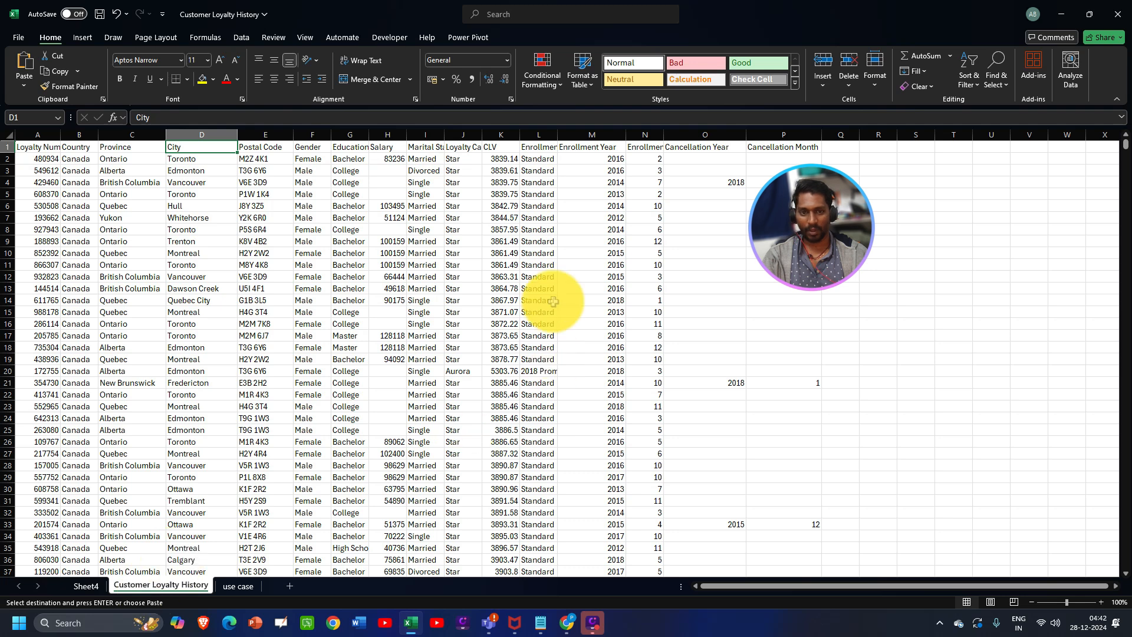
click(605, 147)
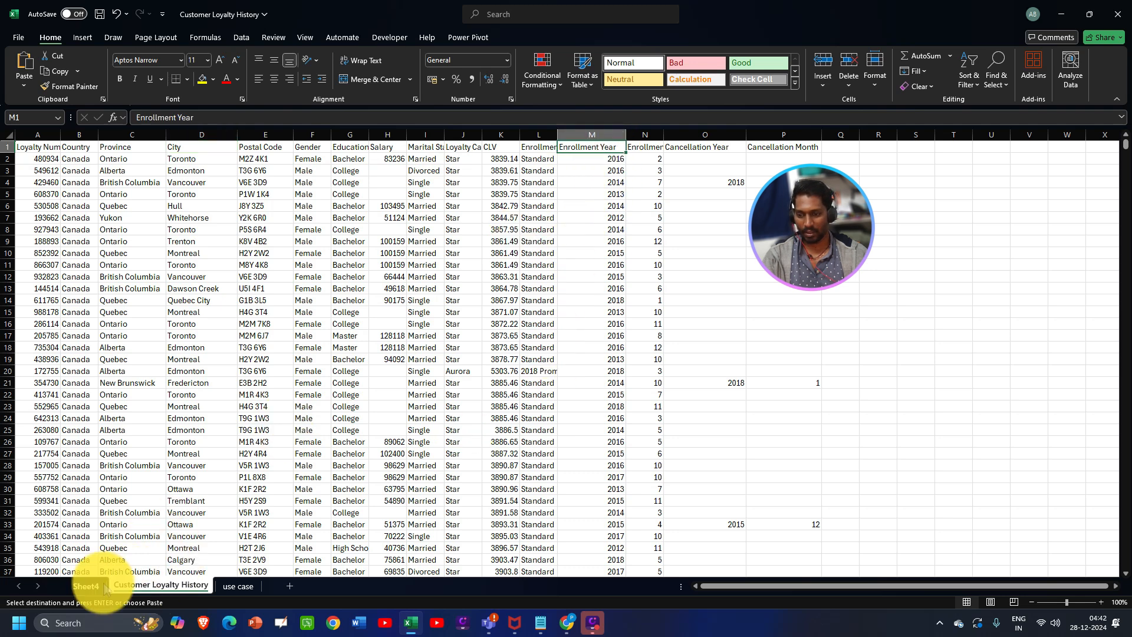
click(84, 586)
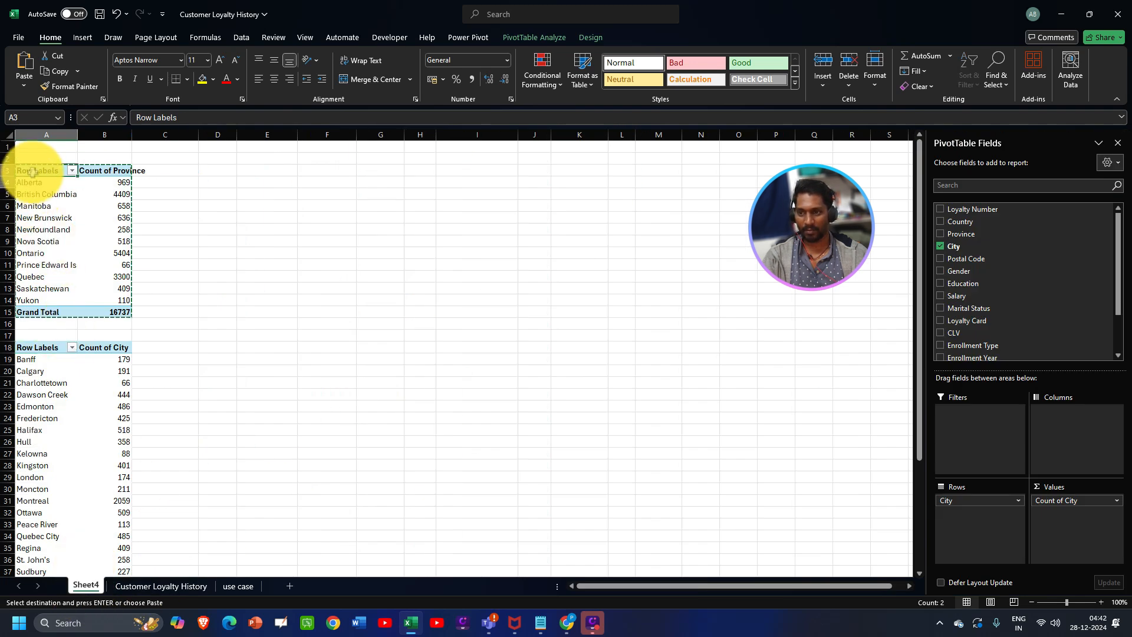
key(ctrl+c)
click(223, 181)
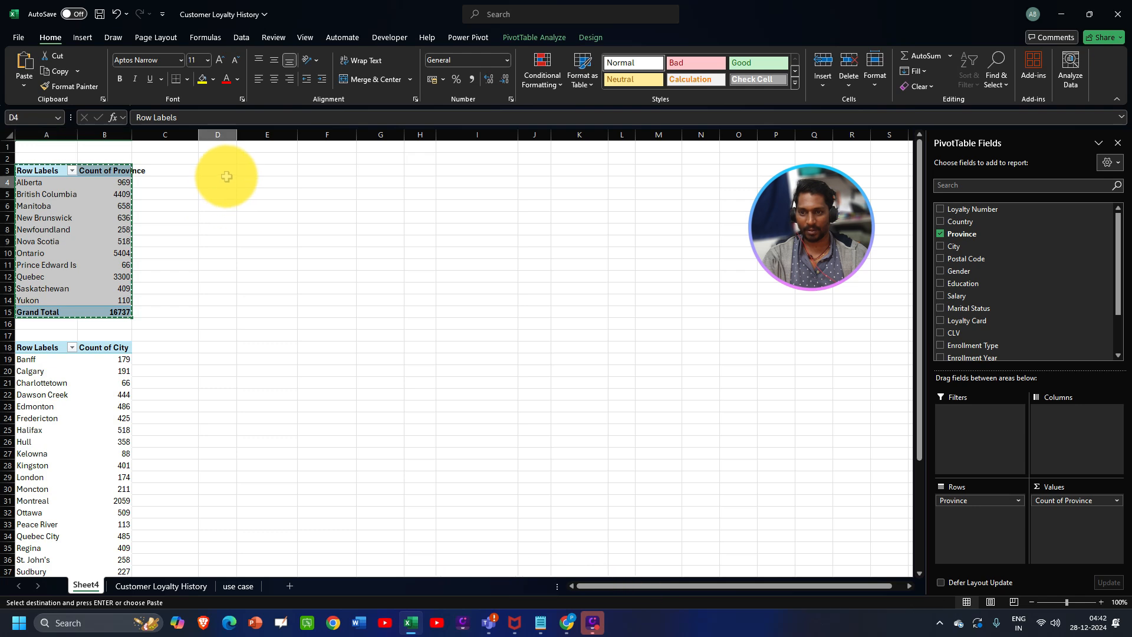
key(ctrl+v)
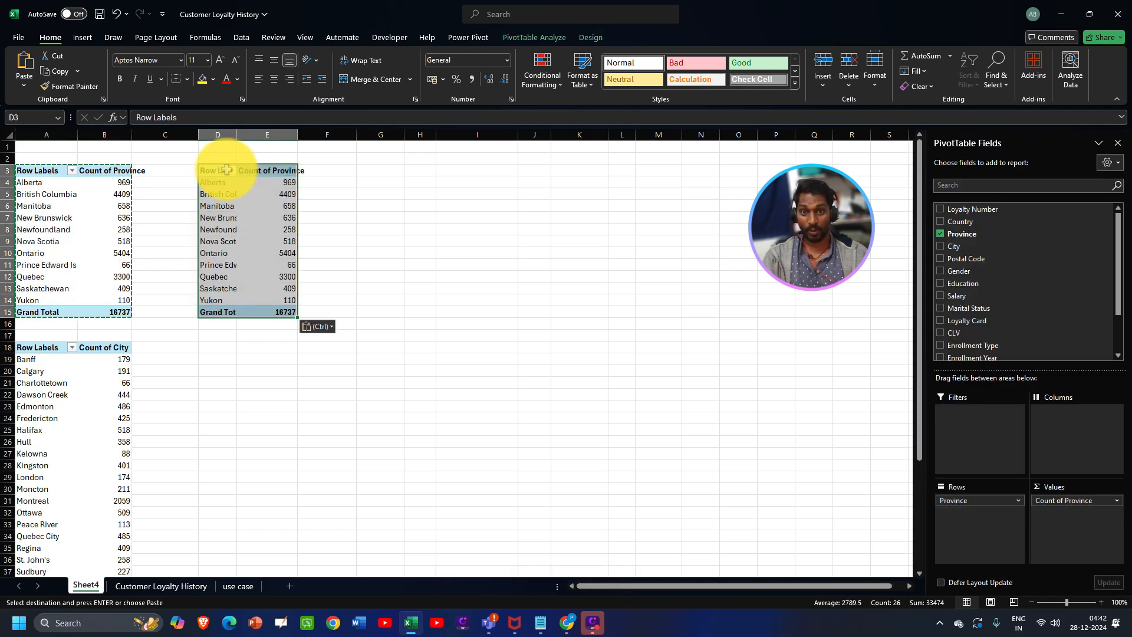
- Replace Province with Enrollment Year in Rows and Values, listing years 2012–2018
click(940, 233)
scroll(943, 277, down, 2)
scroll(949, 283, up, 2)
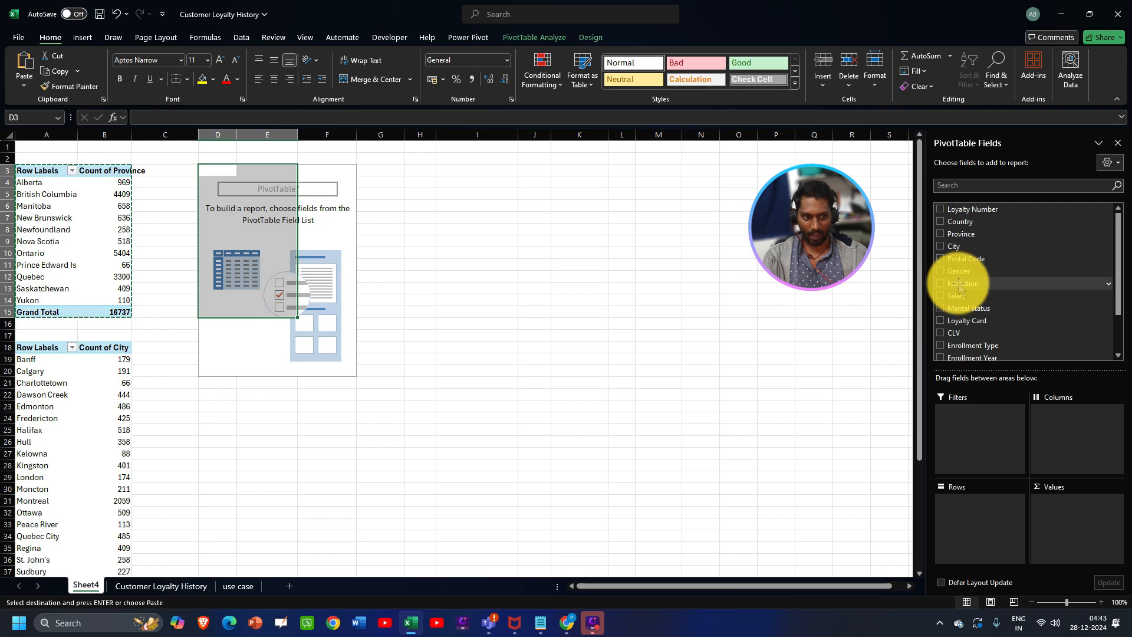
scroll(959, 289, down, 2)
scroll(961, 289, up, 2)
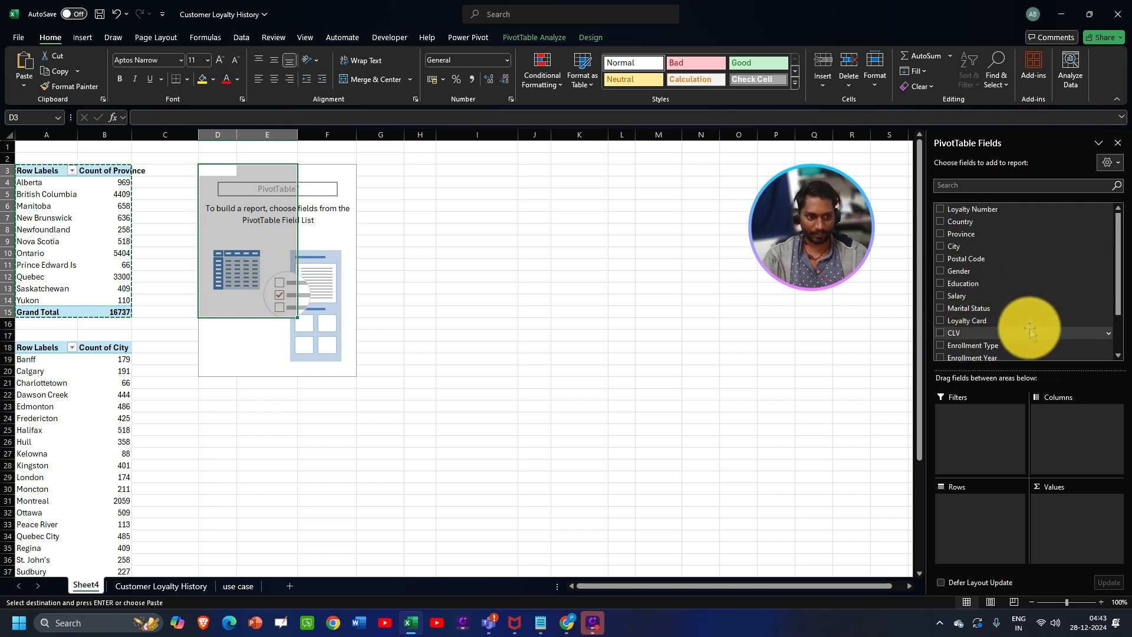
scroll(1023, 328, down, 2)
drag(963, 303, 1001, 518)
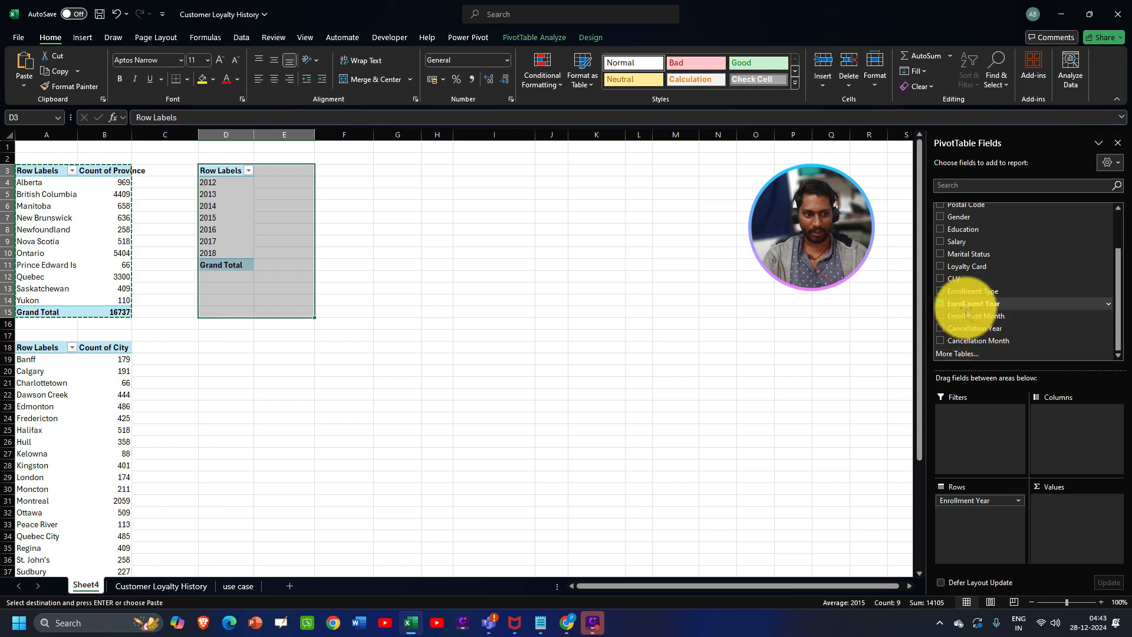
drag(970, 303, 1038, 498)
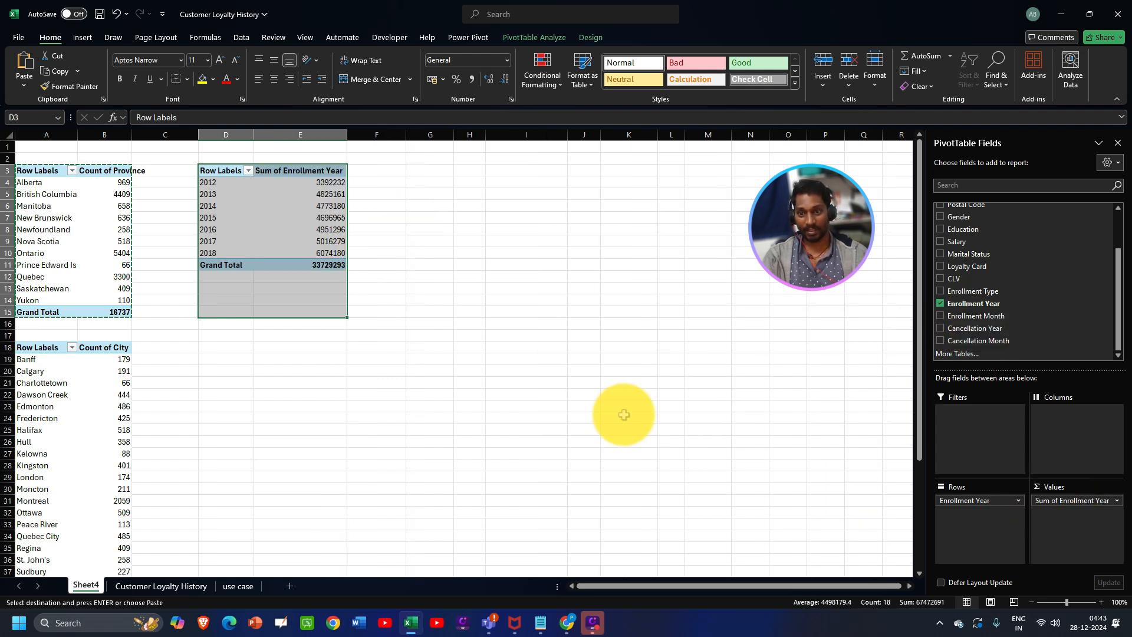
click(322, 182)
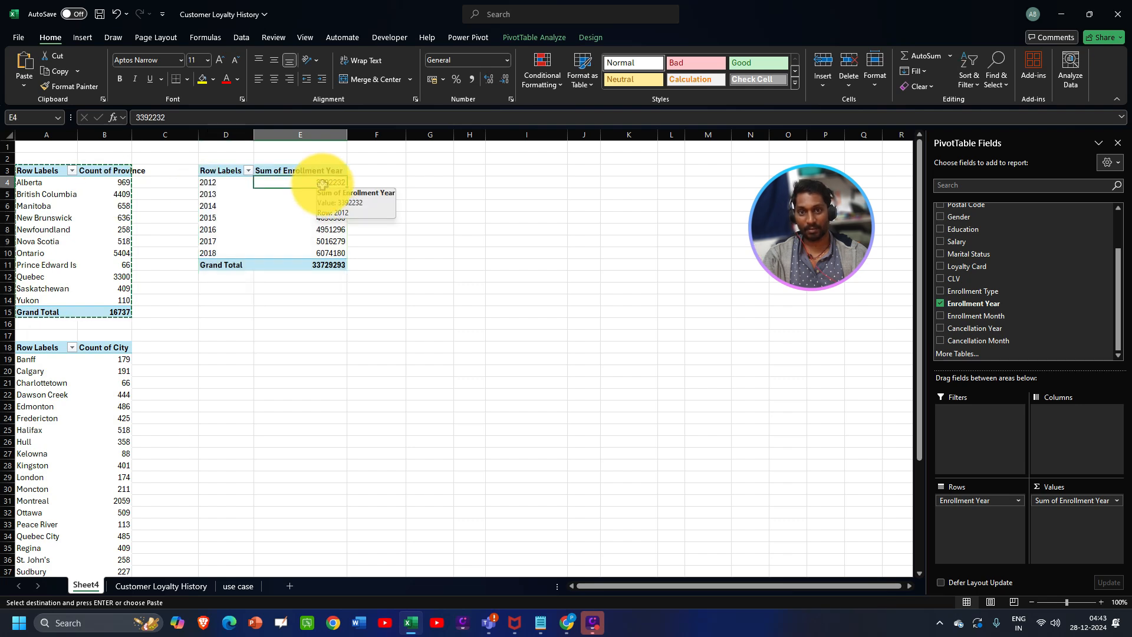
click(1100, 501)
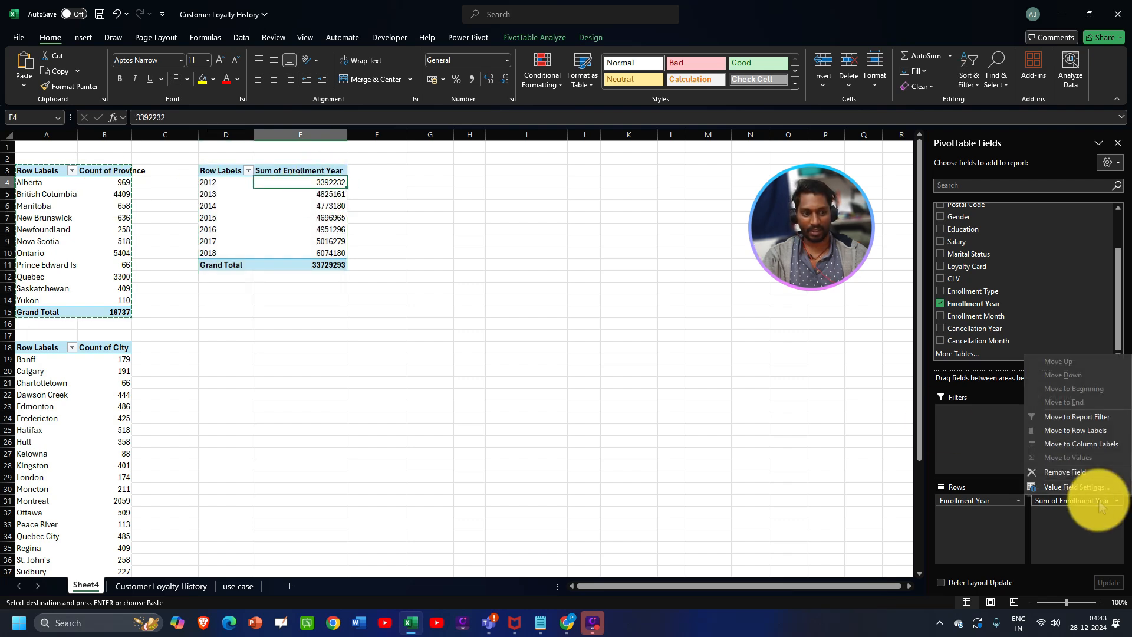
- Change the Enrollment Year value field from Sum to Count (2012: 1686, total 16737)
click(1076, 487)
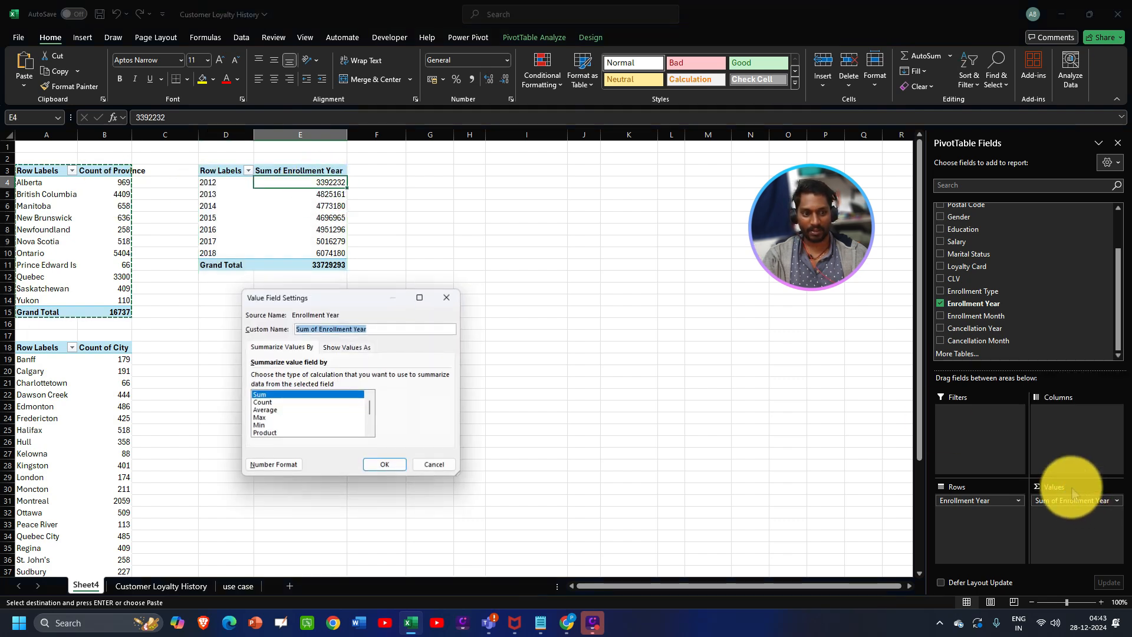
click(264, 402)
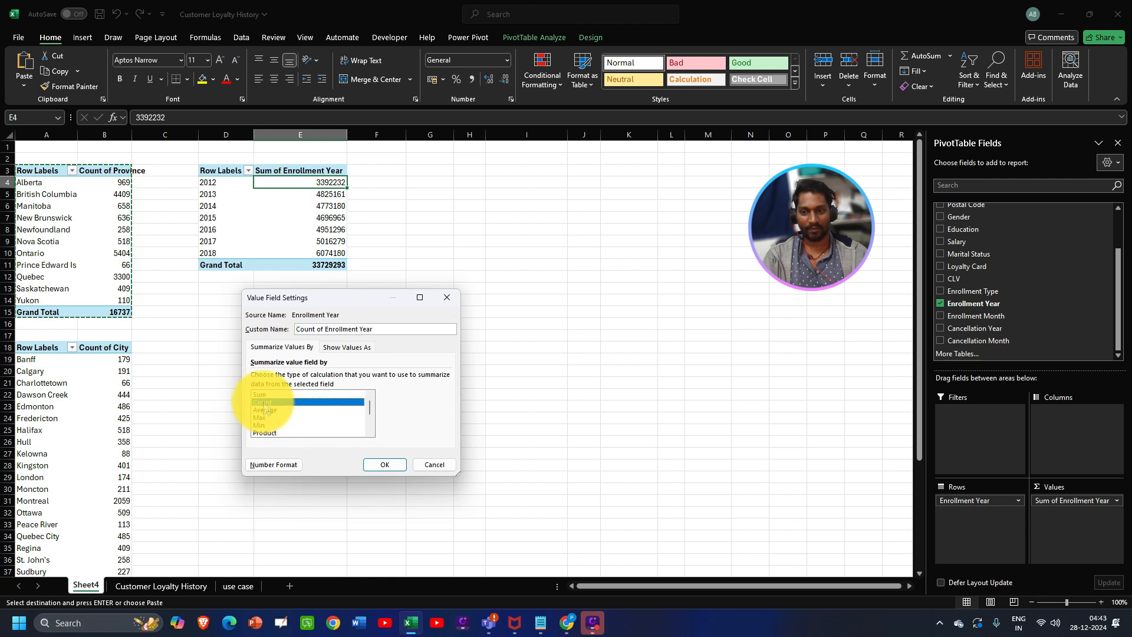
click(430, 465)
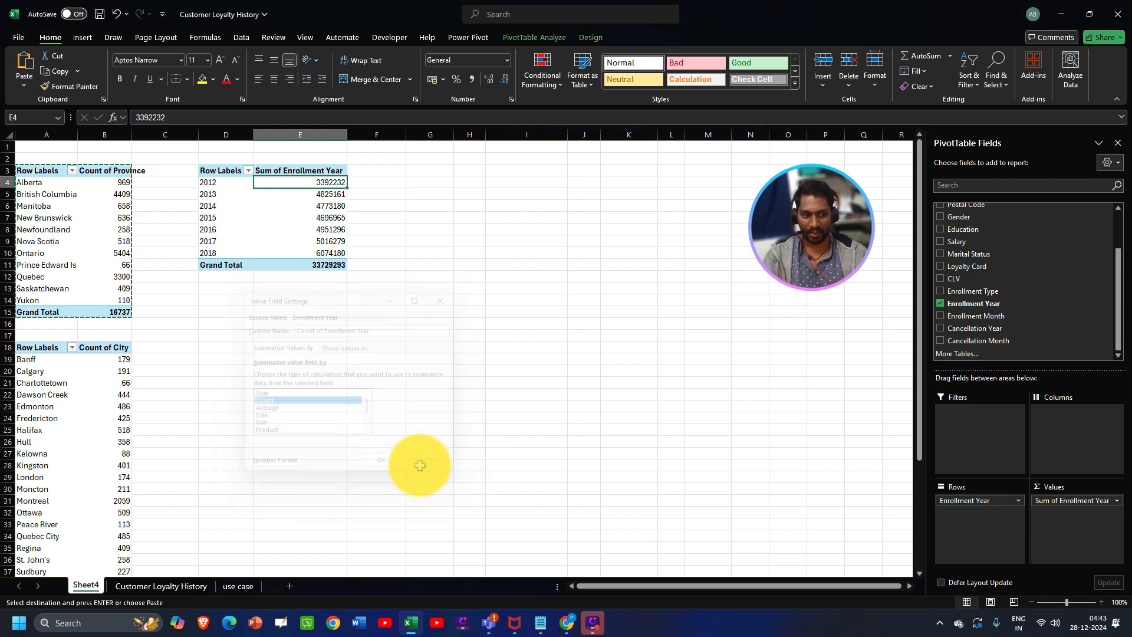
click(1117, 501)
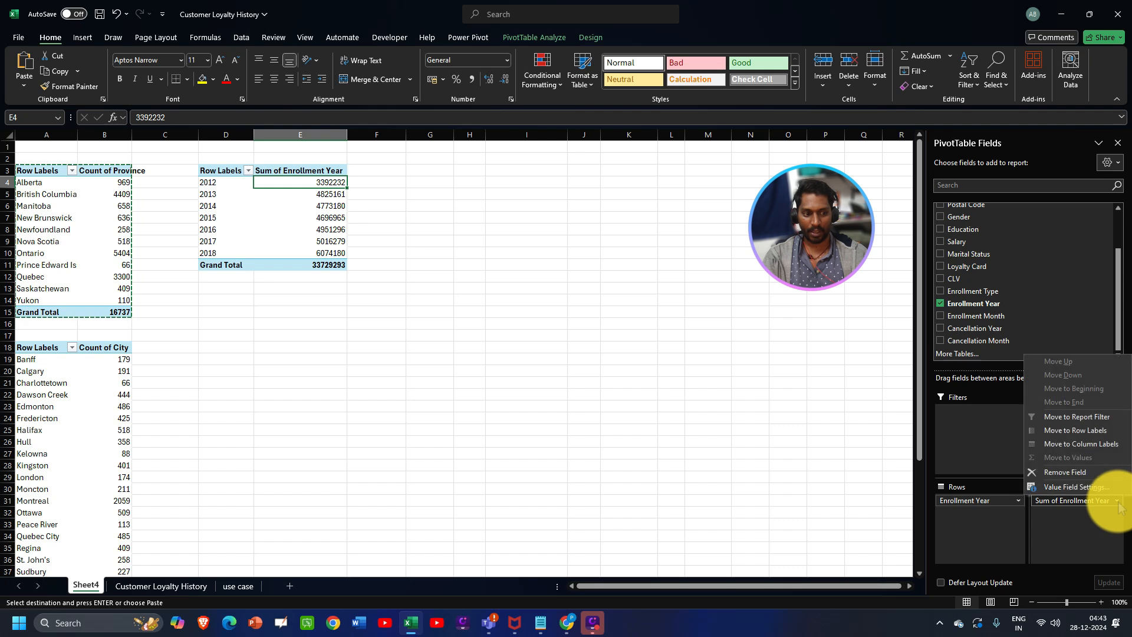
click(1068, 488)
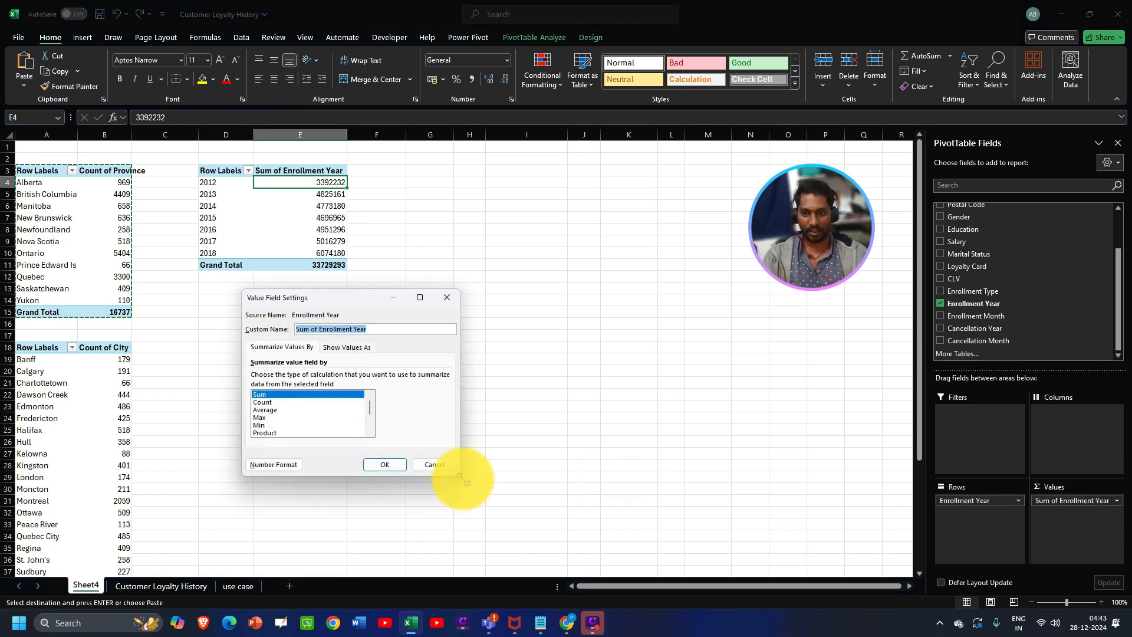
click(260, 403)
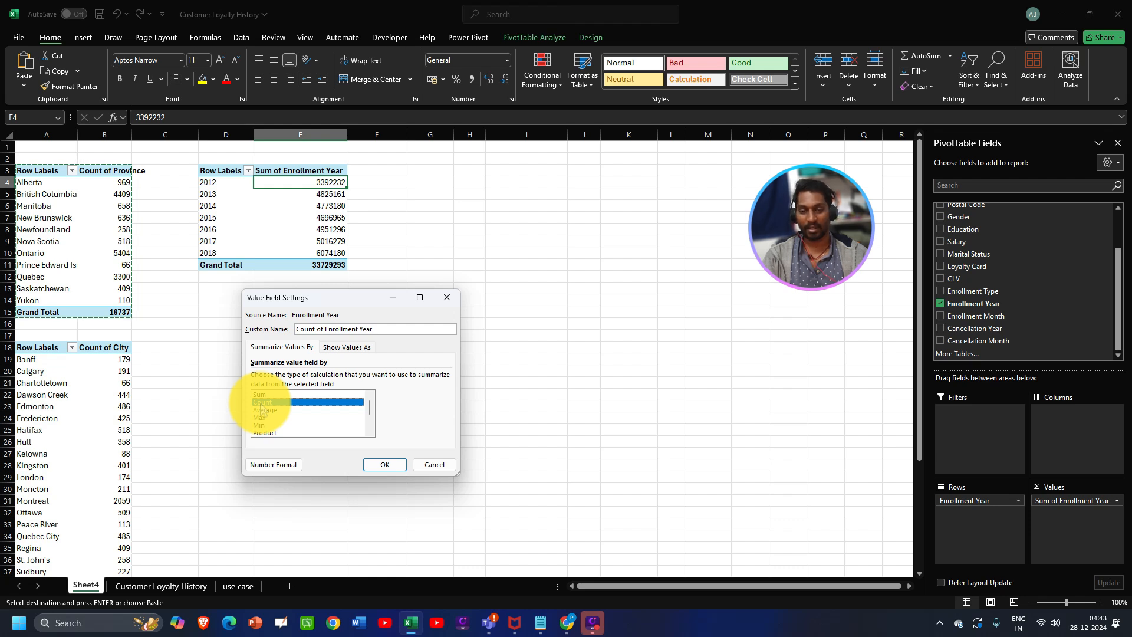
click(384, 464)
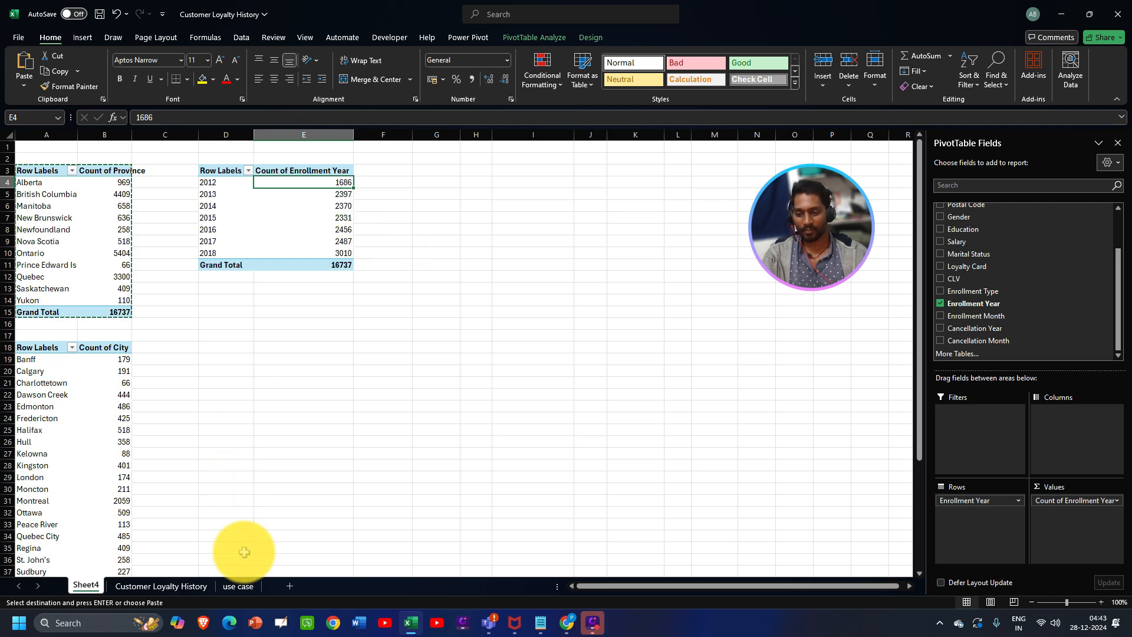
- Read the gender question, then select the Enrollment Year PivotTable D3:E11
click(238, 586)
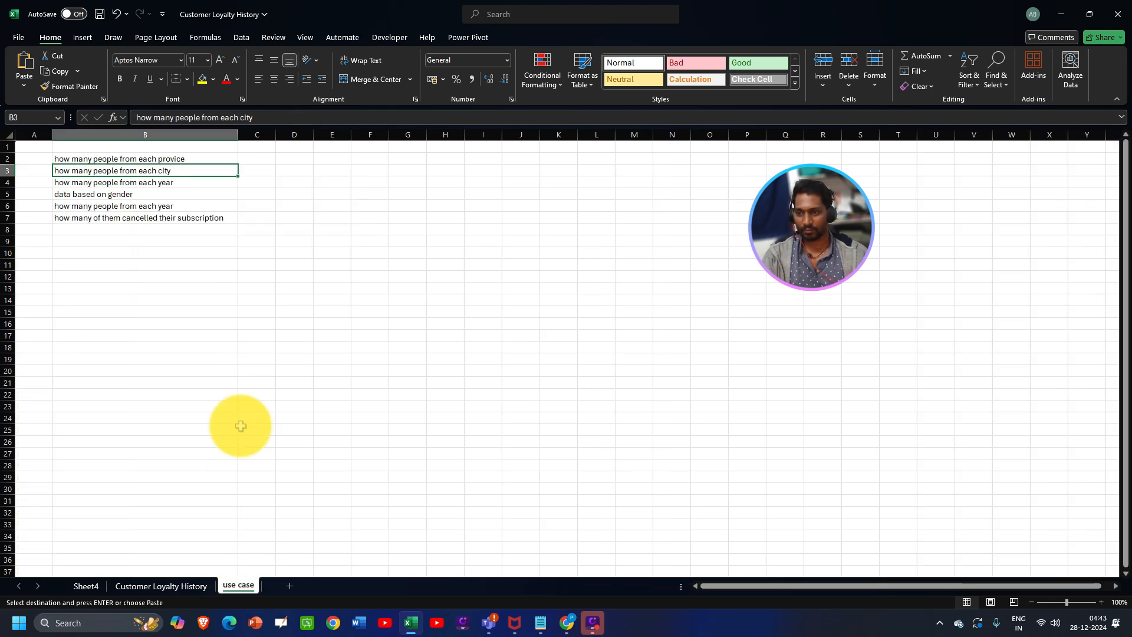
click(97, 196)
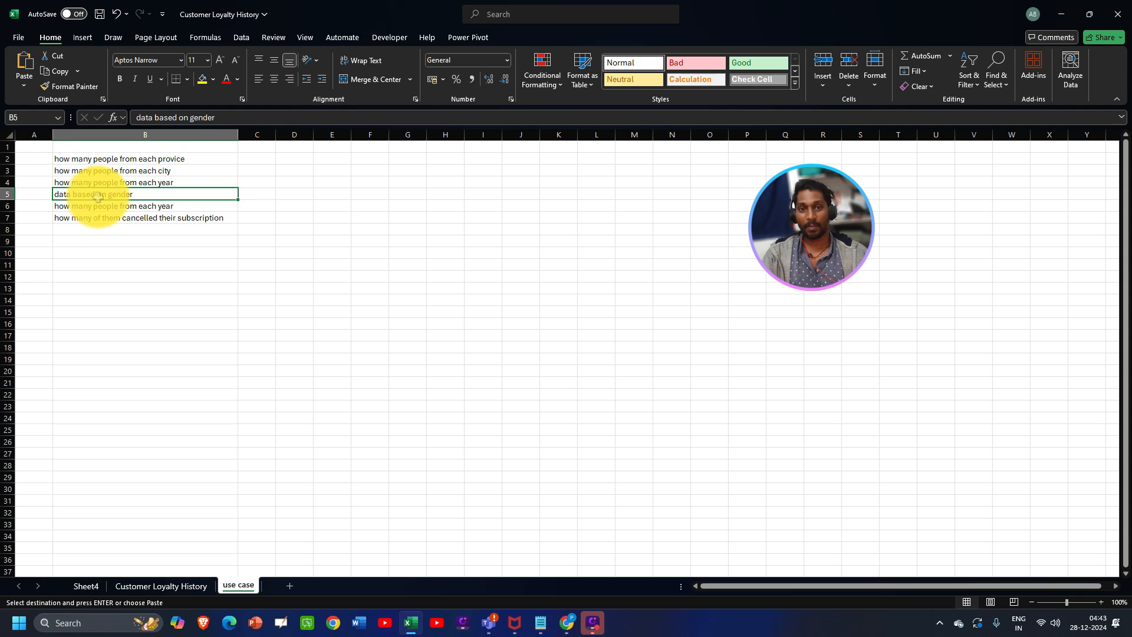
click(76, 584)
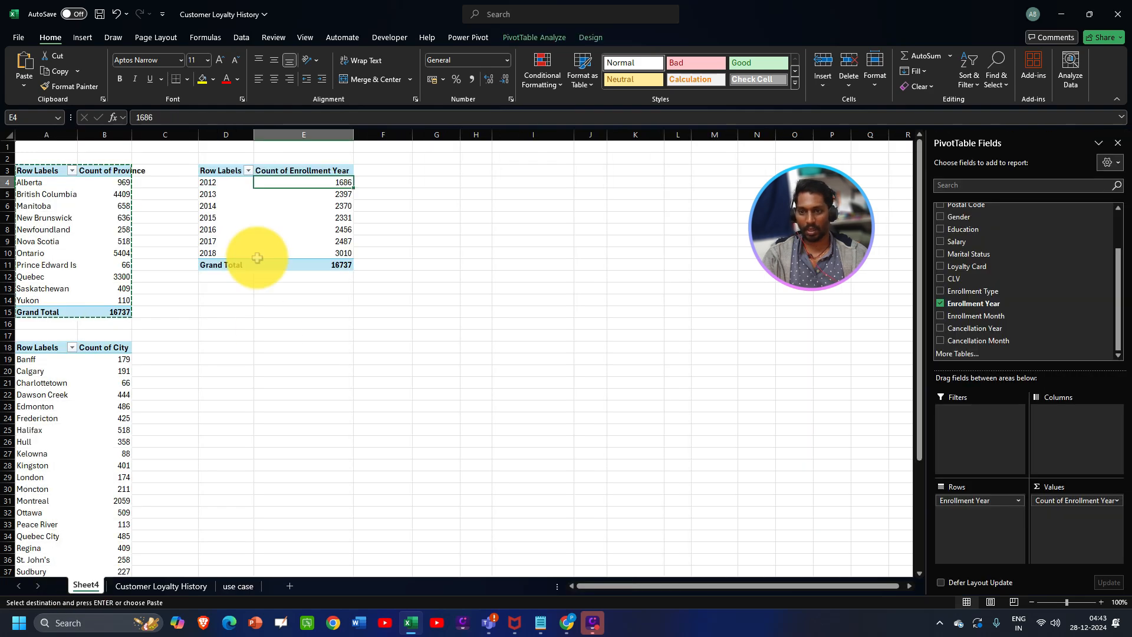
drag(219, 171, 298, 263)
- Paste the PivotTable at D15 and switch it to count customers by Gender (Female 8410, Male 8327)
key(ctrl+c)
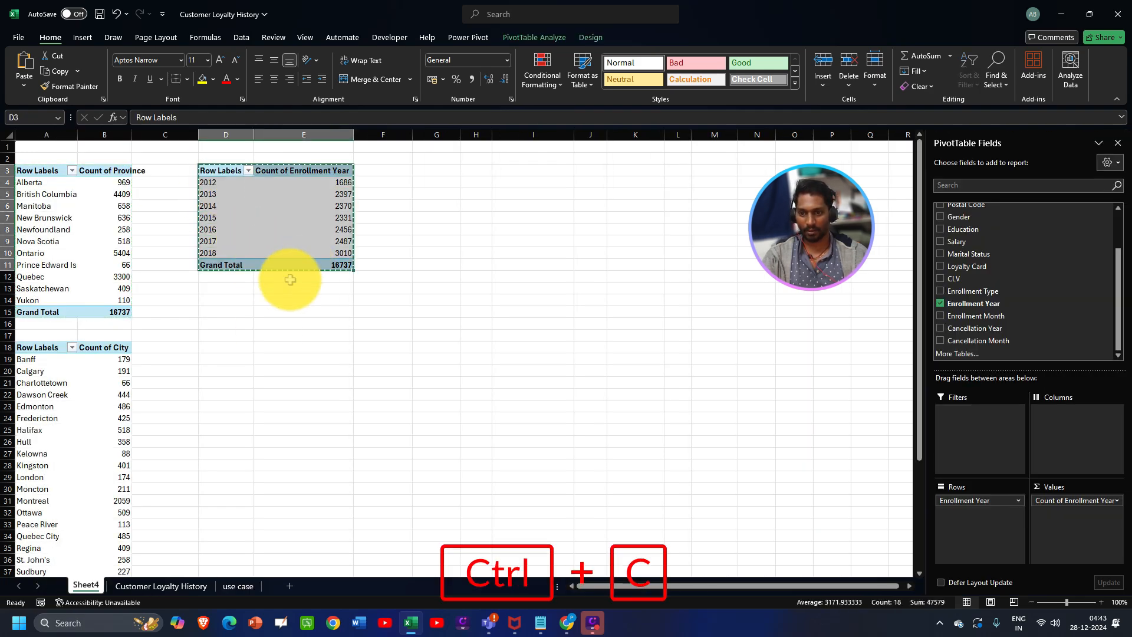
click(218, 314)
key(ctrl+v)
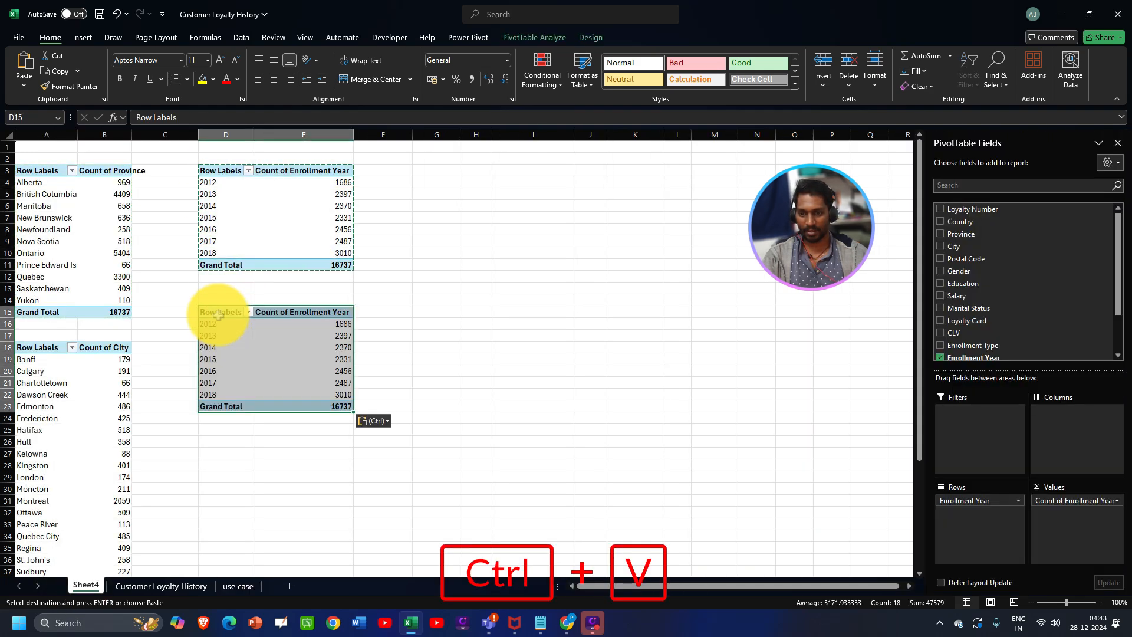
click(939, 358)
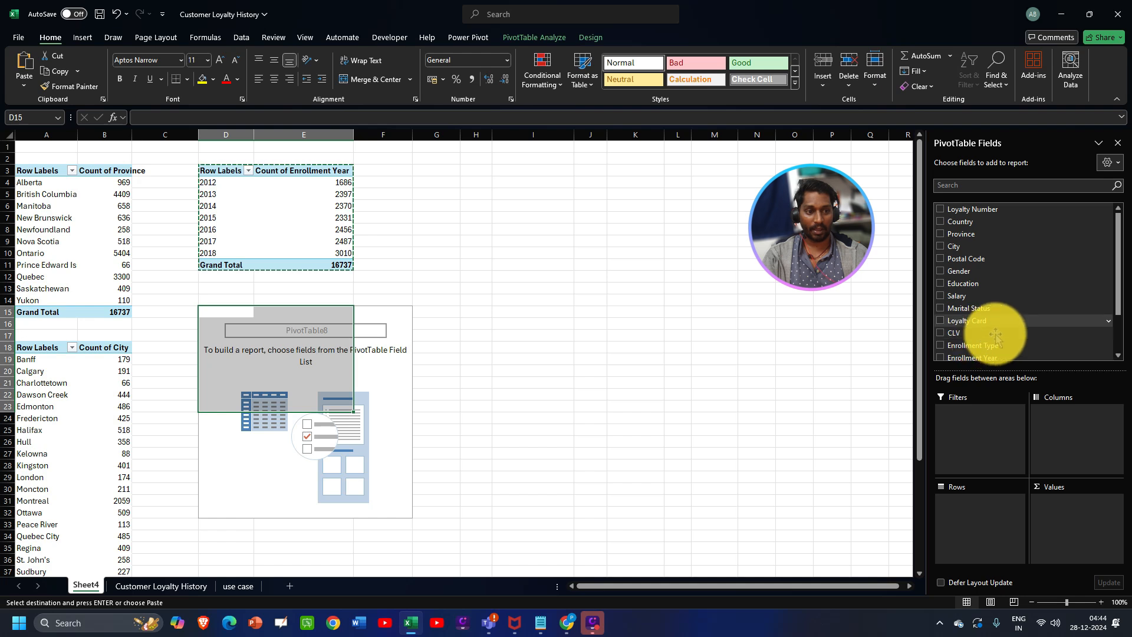
drag(958, 271, 980, 523)
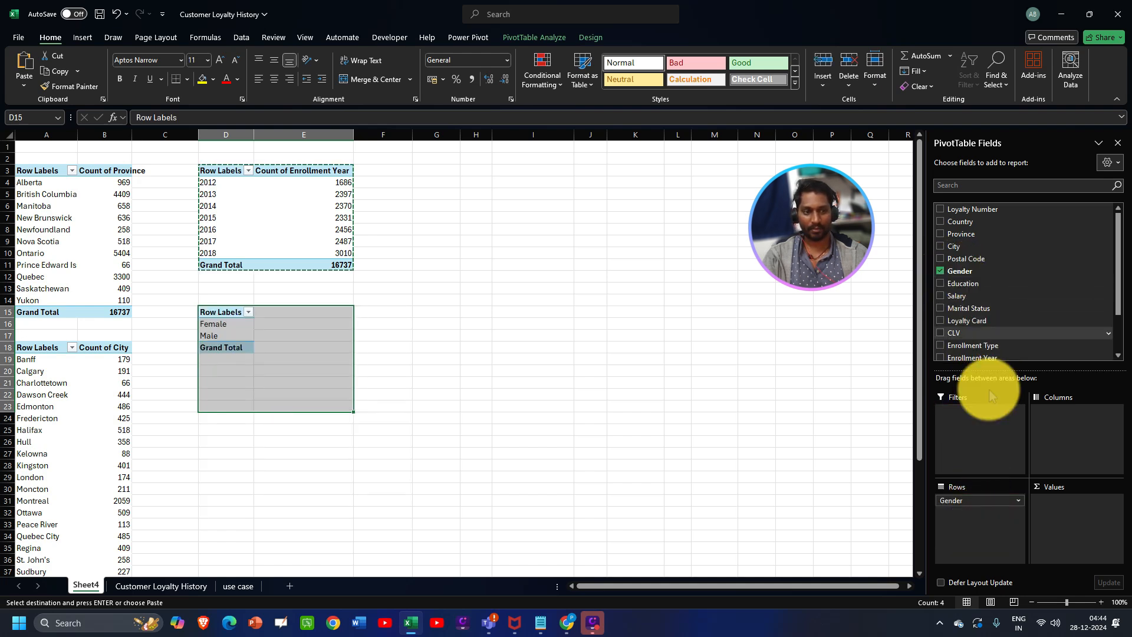
drag(969, 279, 1042, 518)
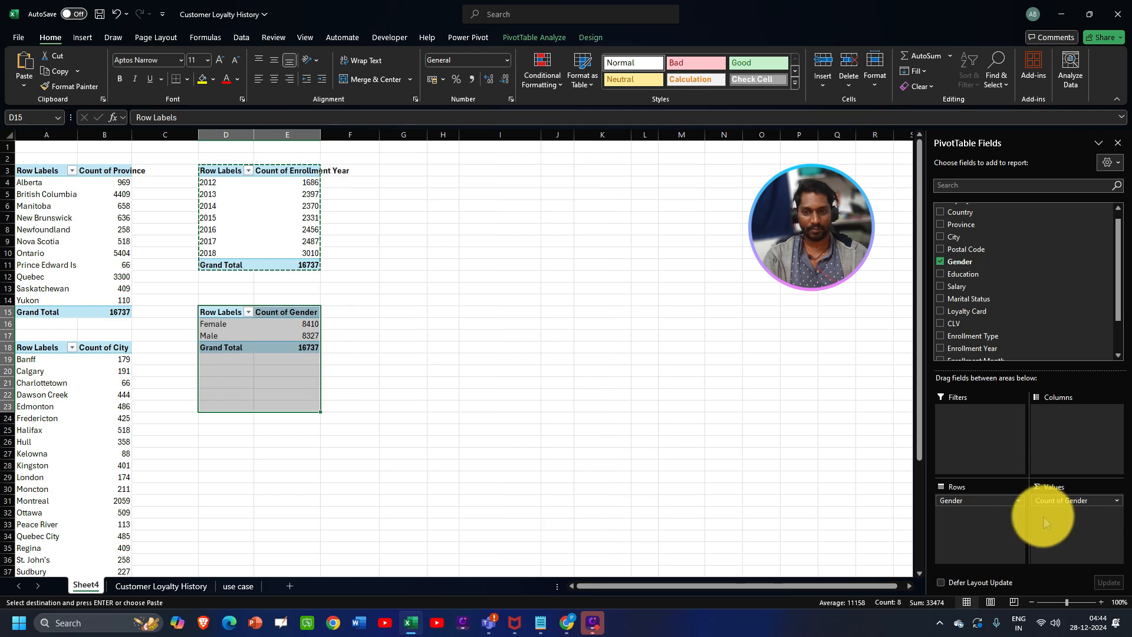
click(307, 325)
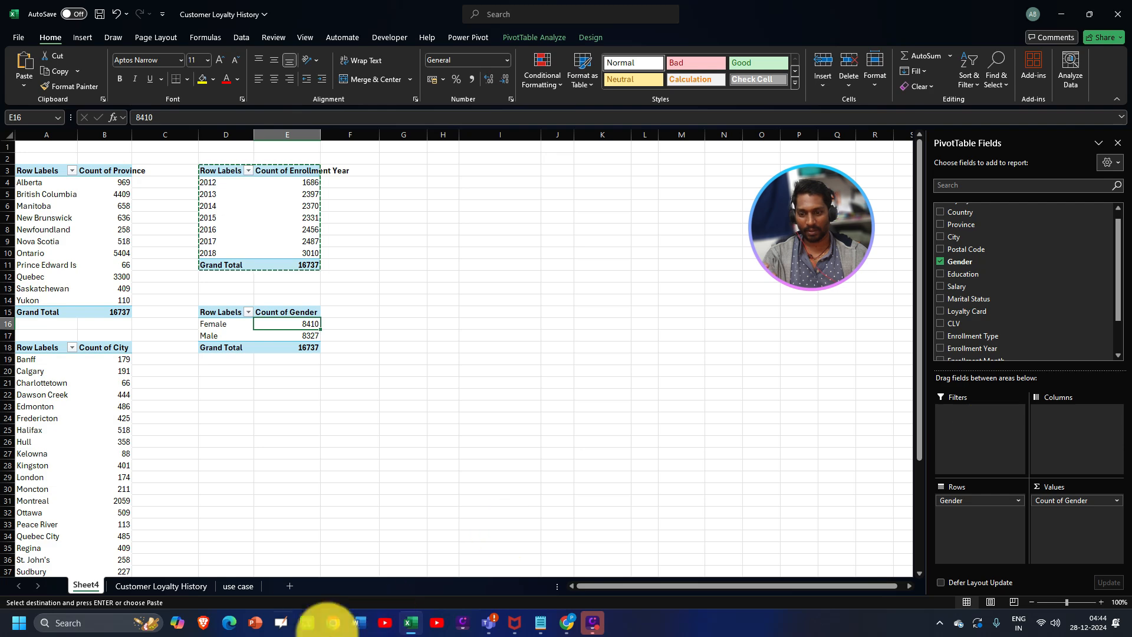
- Check the Cancellation Year column, then select and copy the gender PivotTable
click(238, 586)
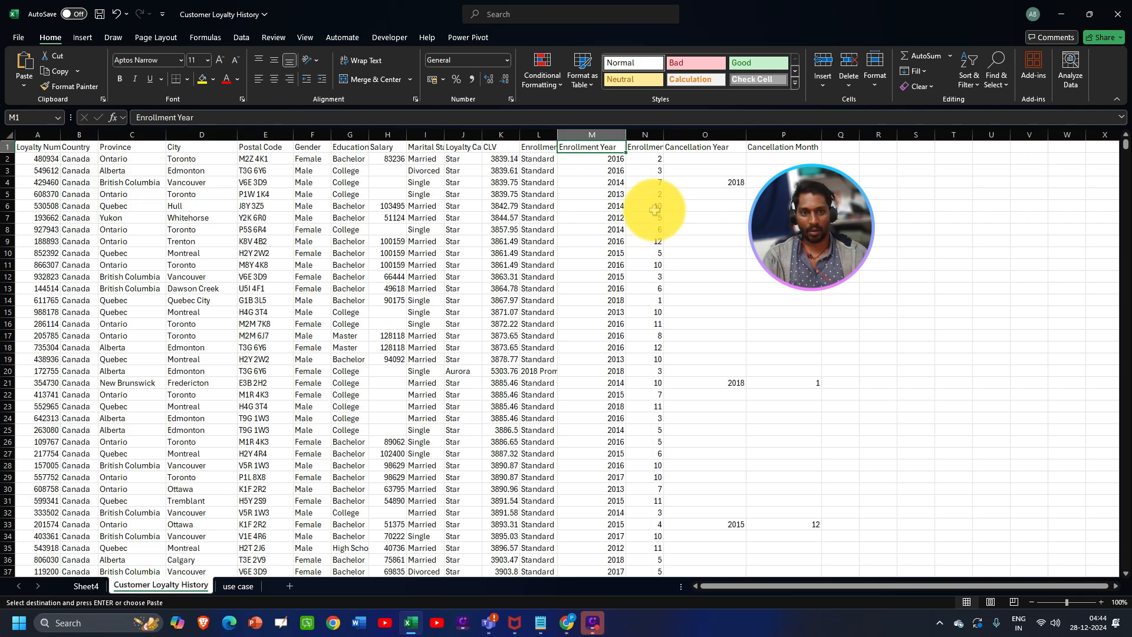
click(692, 153)
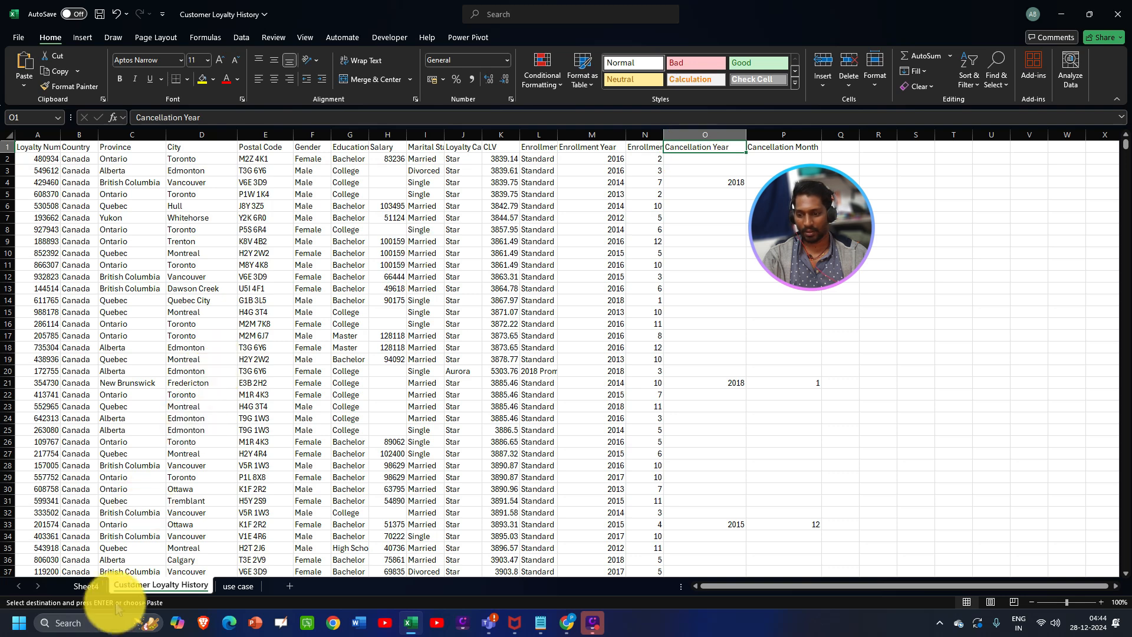
click(86, 586)
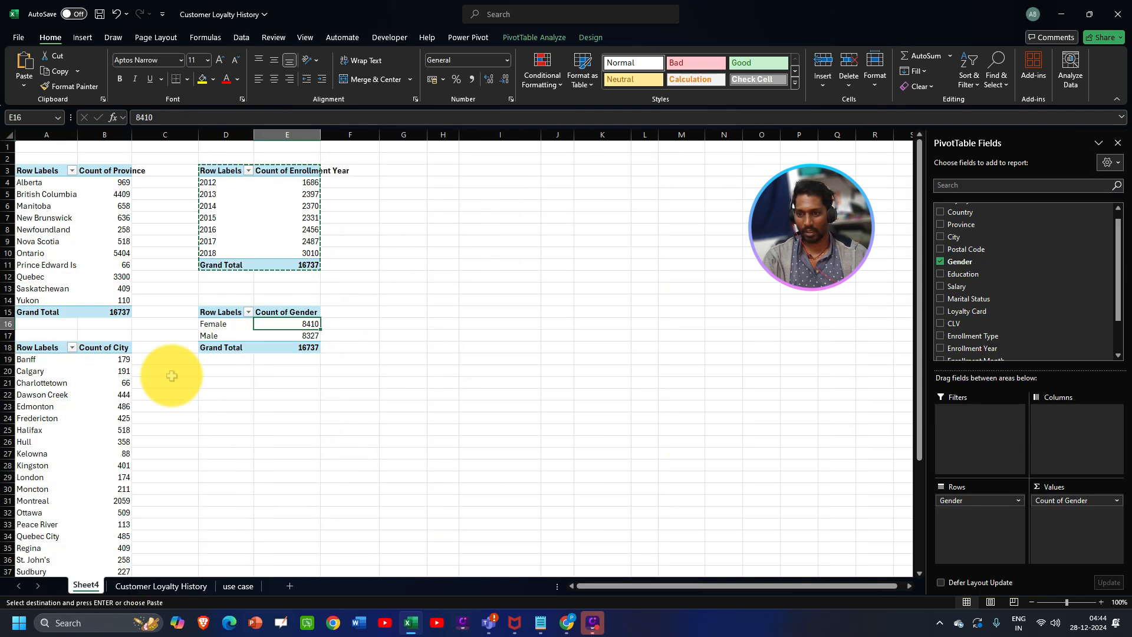
drag(215, 310, 285, 346)
key(ctrl+c)
- Paste a copy of the Gender pivot at D21 and replace Gender with Cancellation Year rows
click(241, 384)
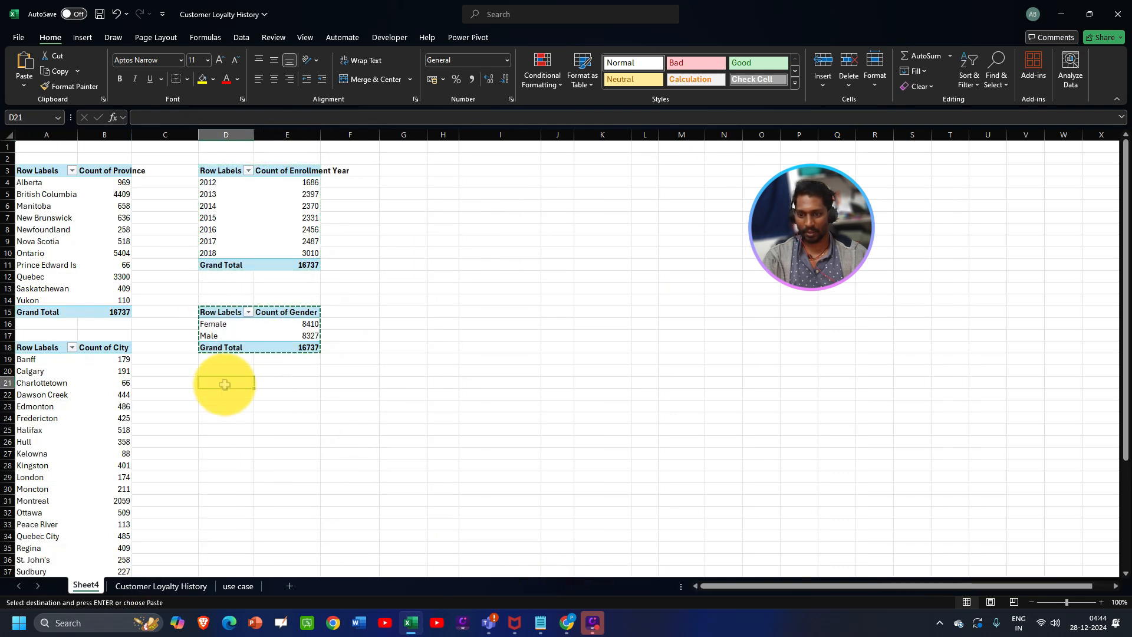
key(ctrl+v)
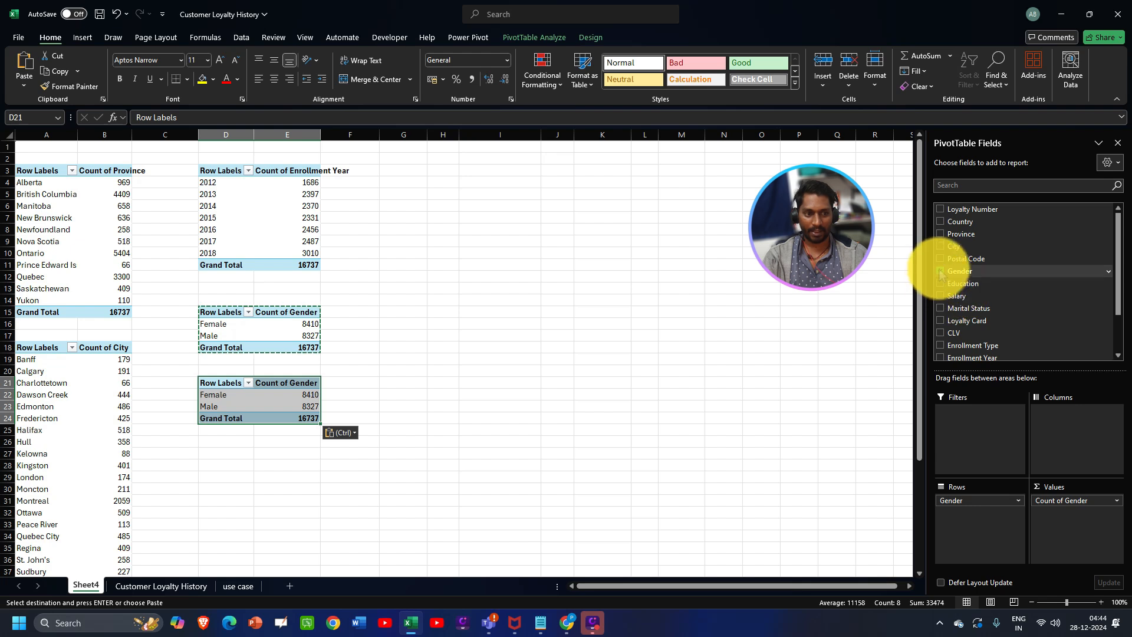
click(942, 271)
scroll(949, 278, down, 3)
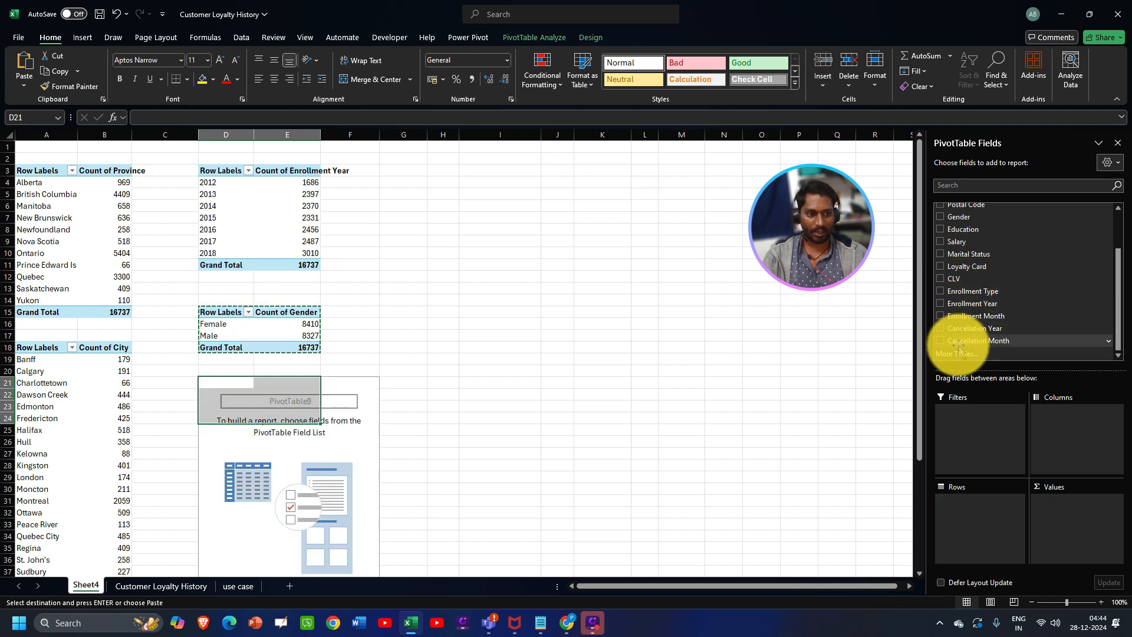
drag(956, 329, 990, 520)
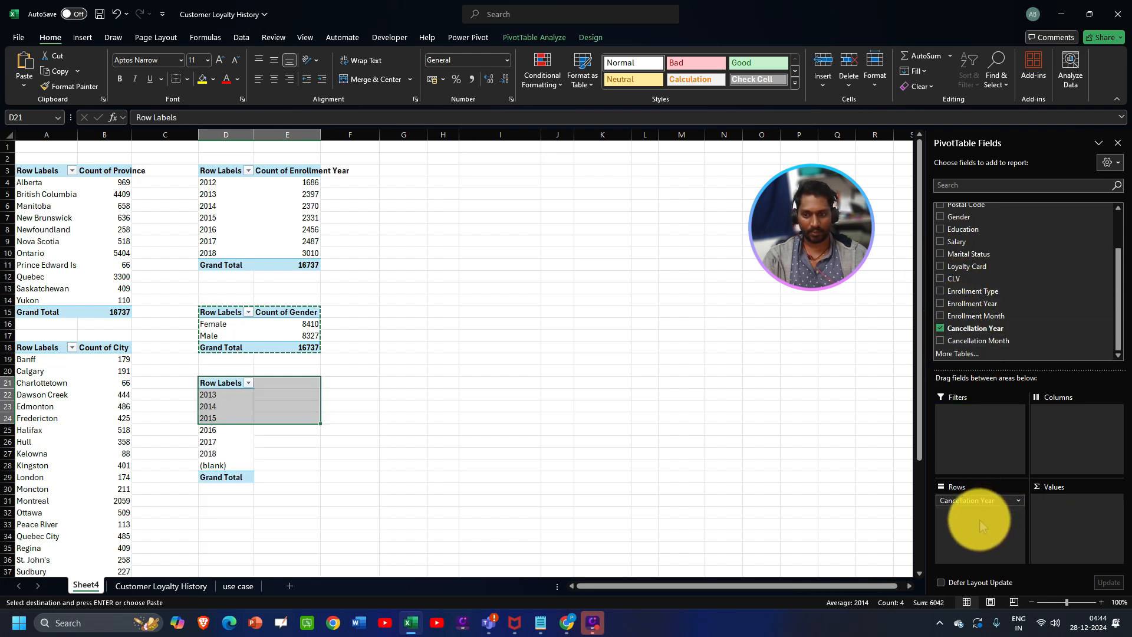
- Add Cancellation Year as a Count value, giving 2013–2018 counts totalling 2067
click(557, 439)
click(238, 406)
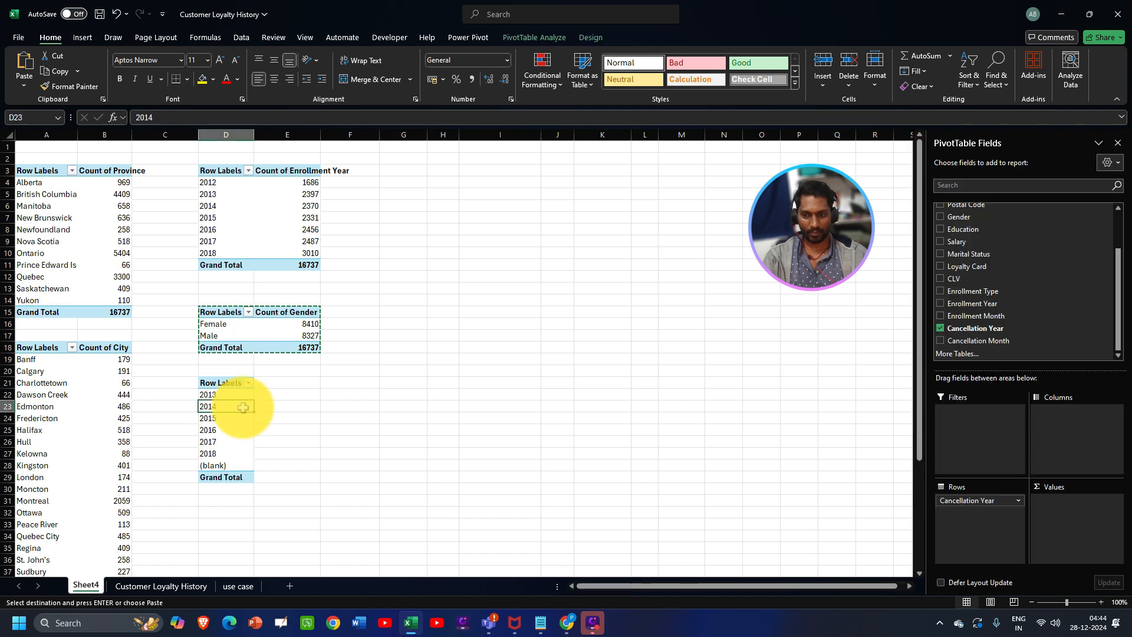
drag(967, 328, 1055, 502)
click(1055, 501)
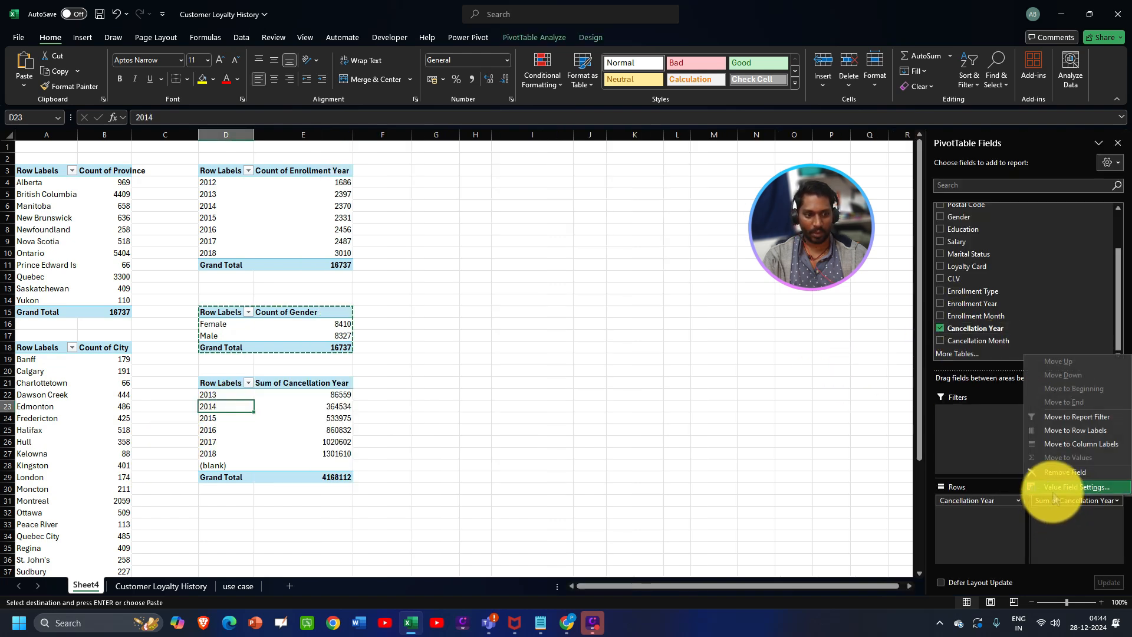
click(1061, 487)
click(263, 402)
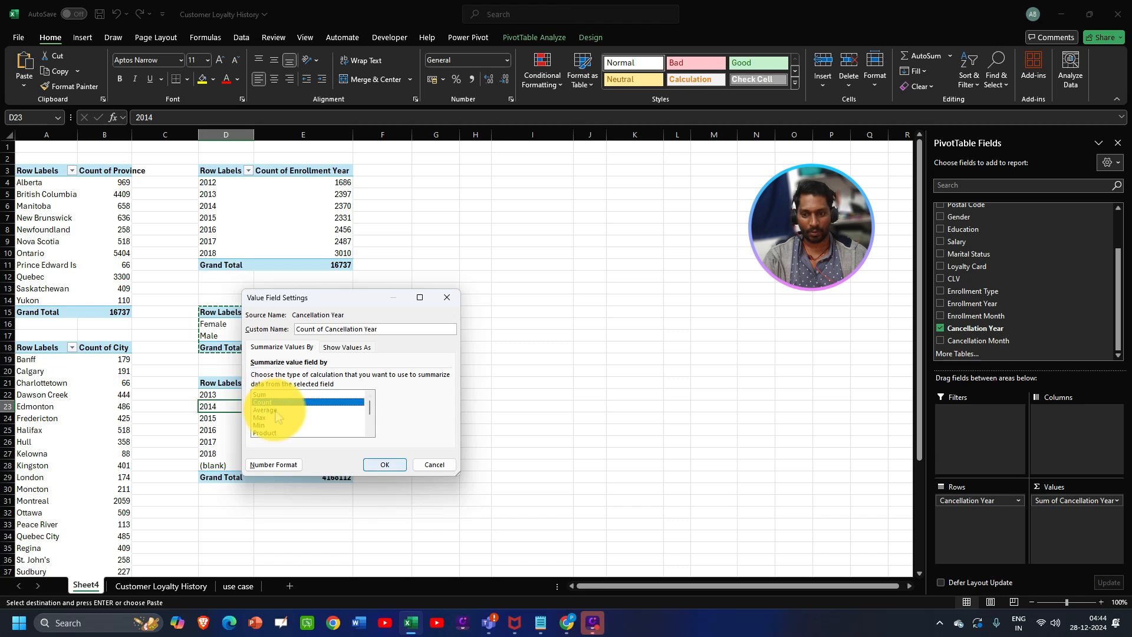
click(389, 464)
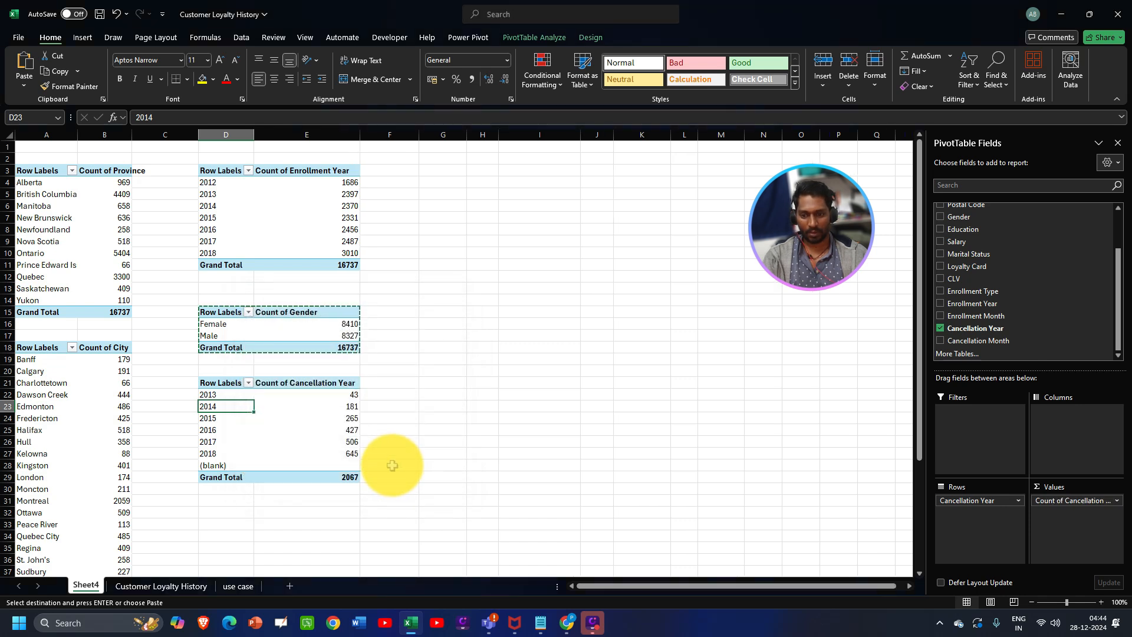
click(226, 466)
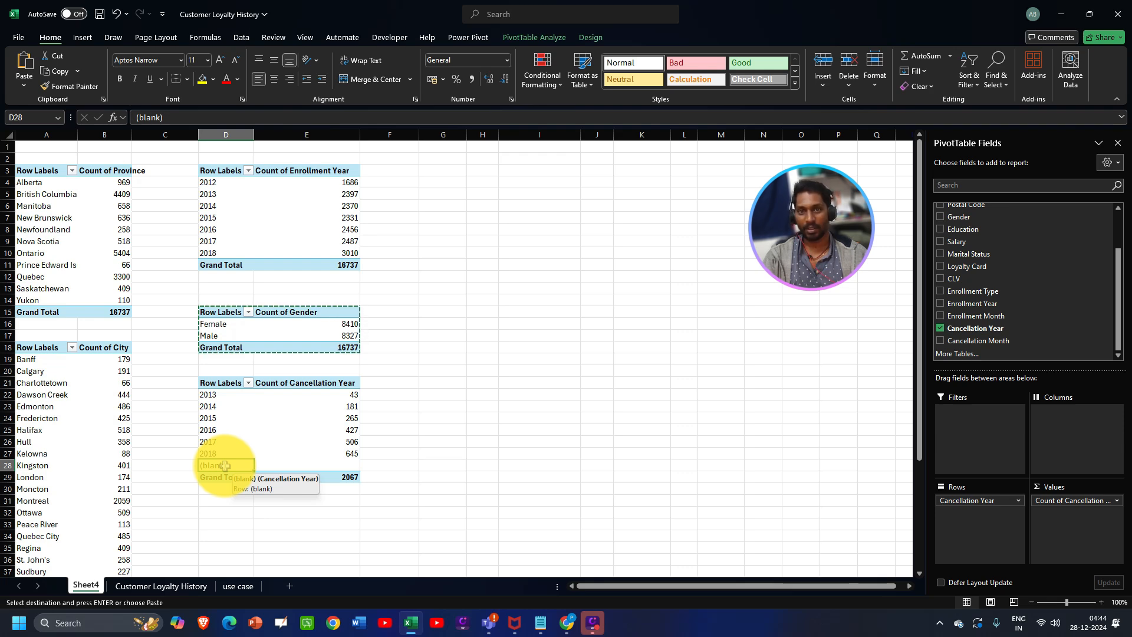
click(180, 584)
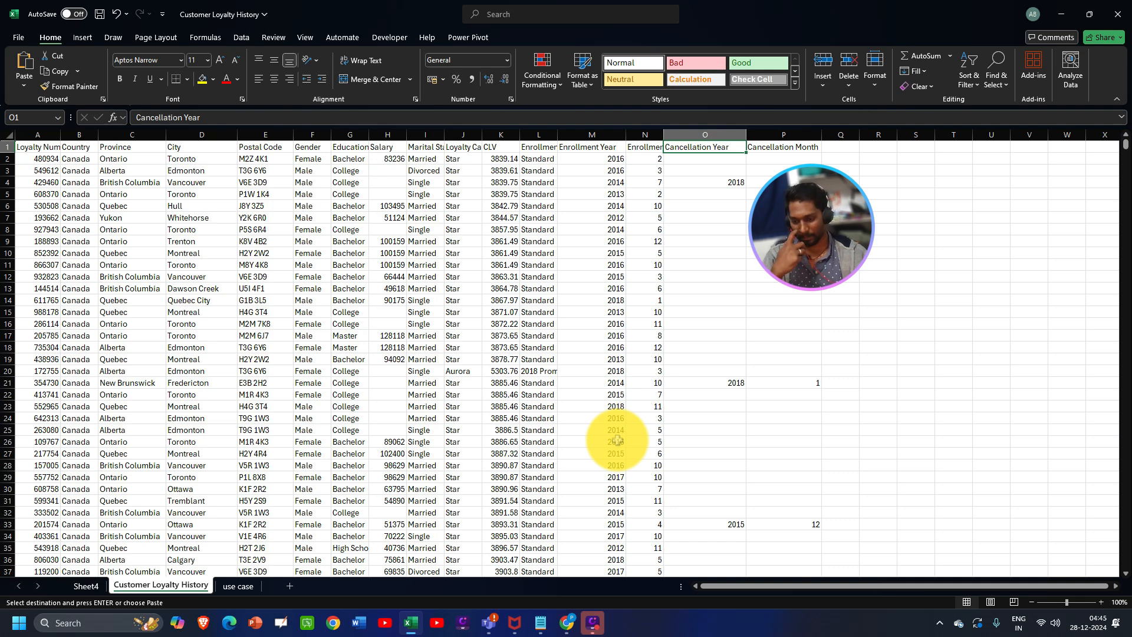
- Review the use case questions and Customer Loyalty History data, then return to Sheet4's pivots
click(239, 585)
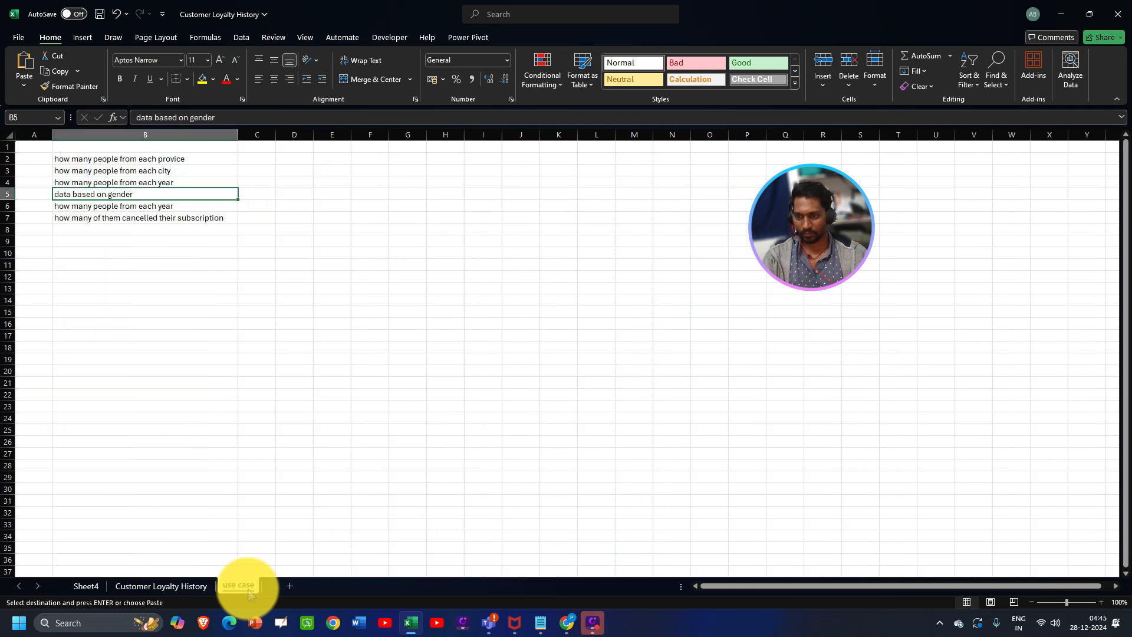
click(82, 586)
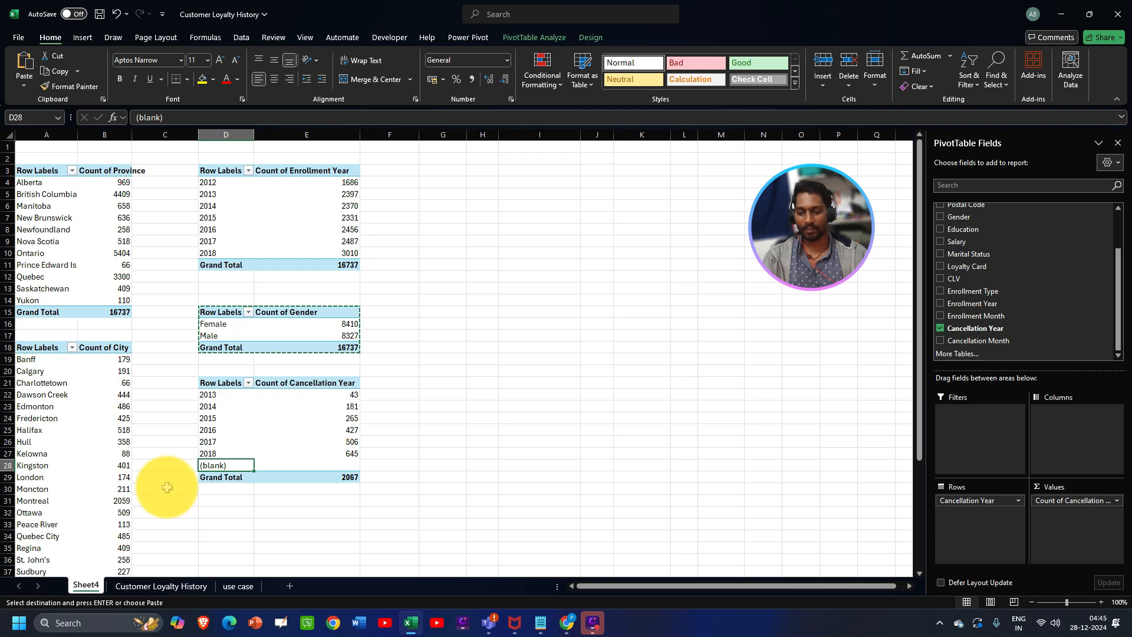
click(162, 587)
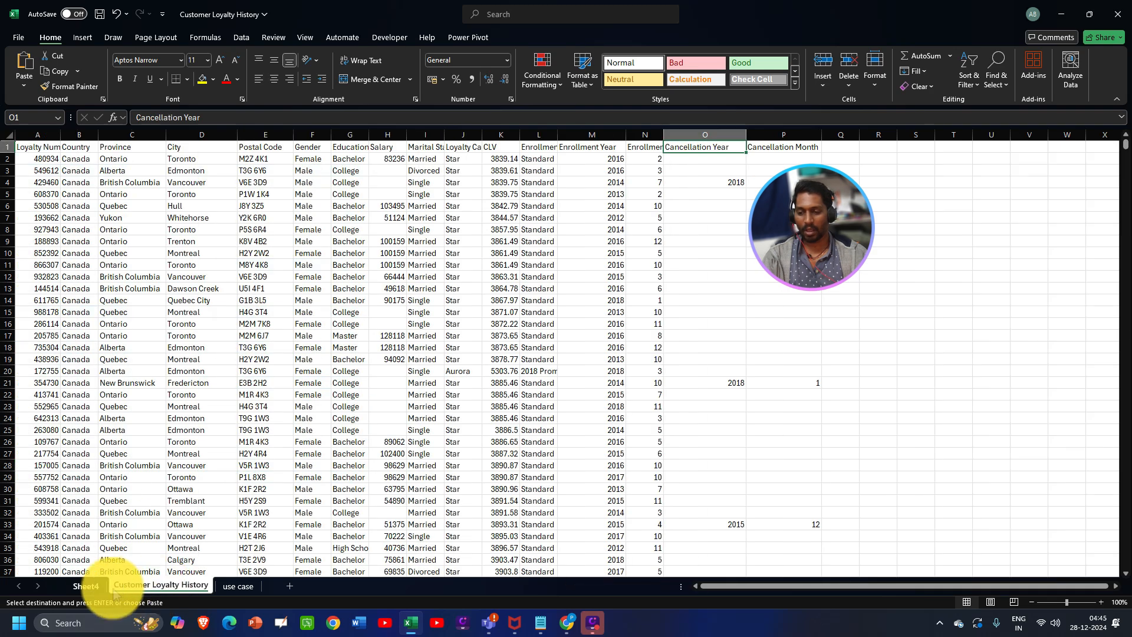
click(87, 585)
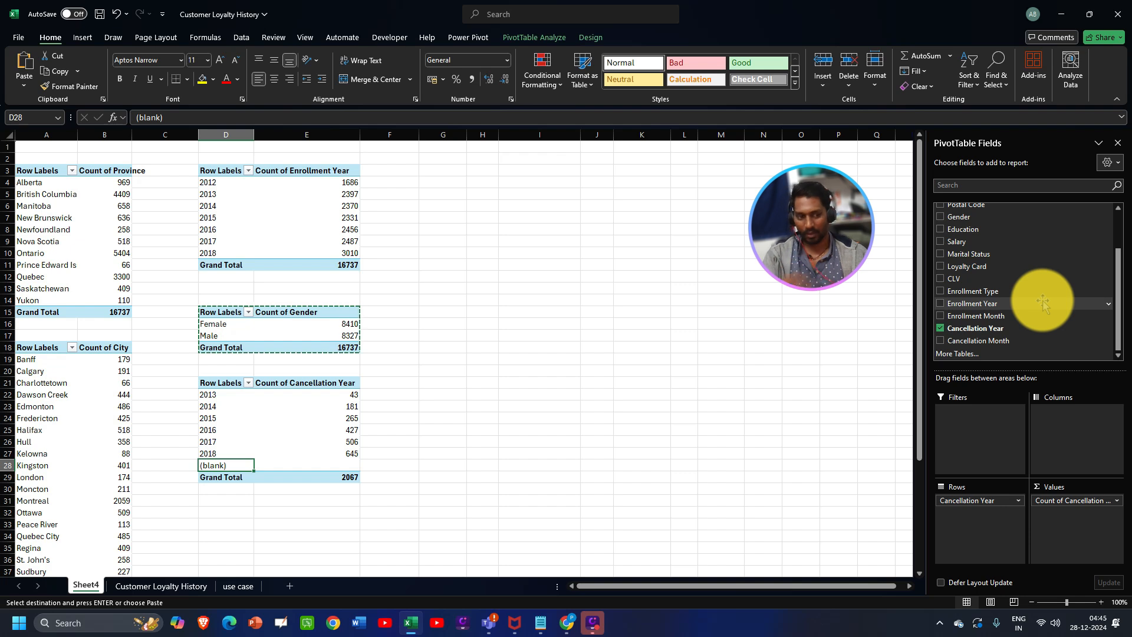
- Widen column B beside the Count of Province values and select B7 in that pivot
scroll(1042, 302, up, 2)
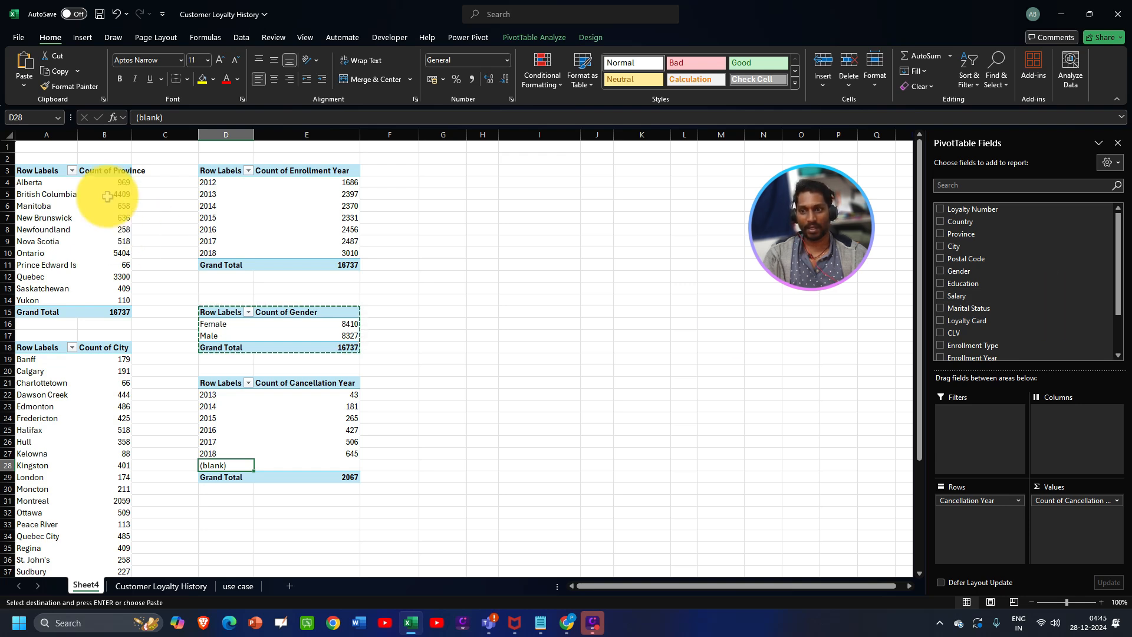
drag(131, 135, 155, 142)
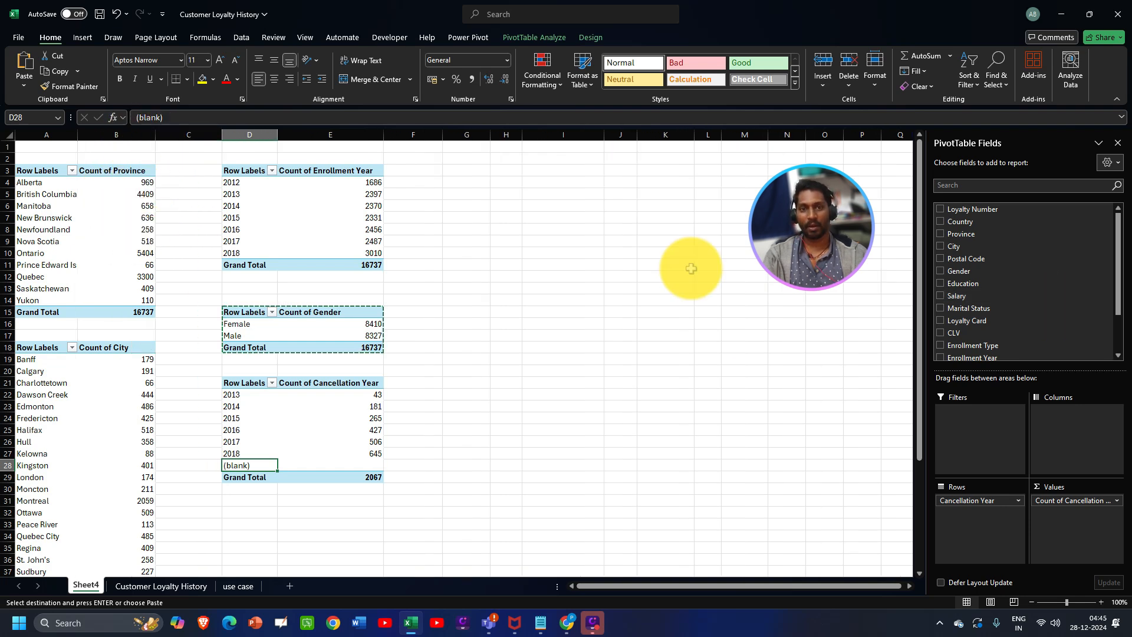
click(97, 220)
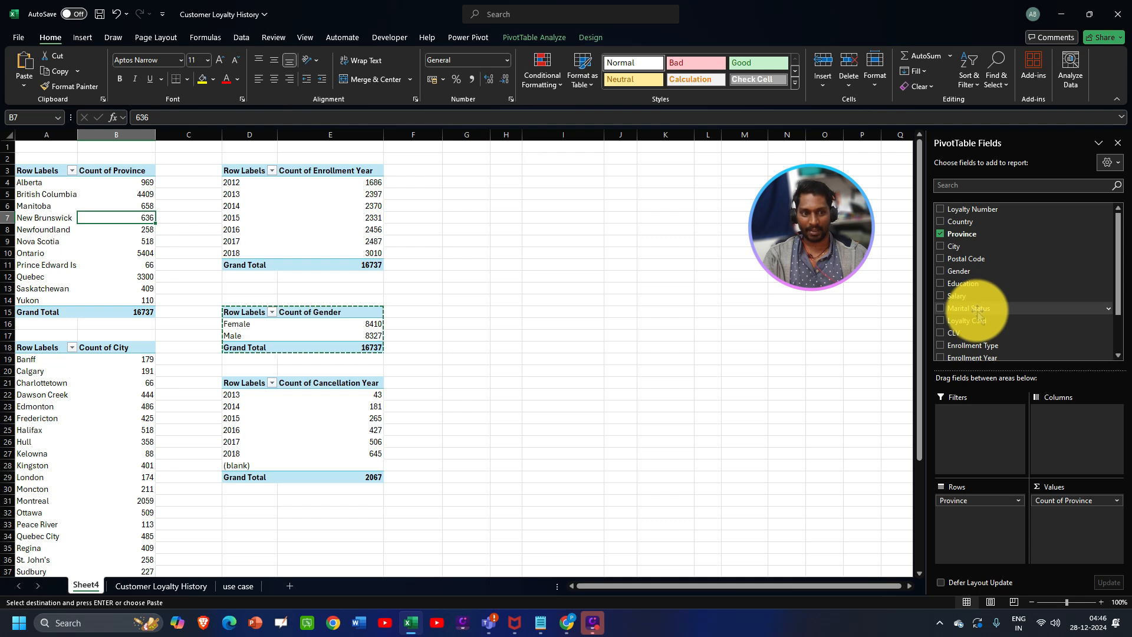
drag(969, 305, 978, 432)
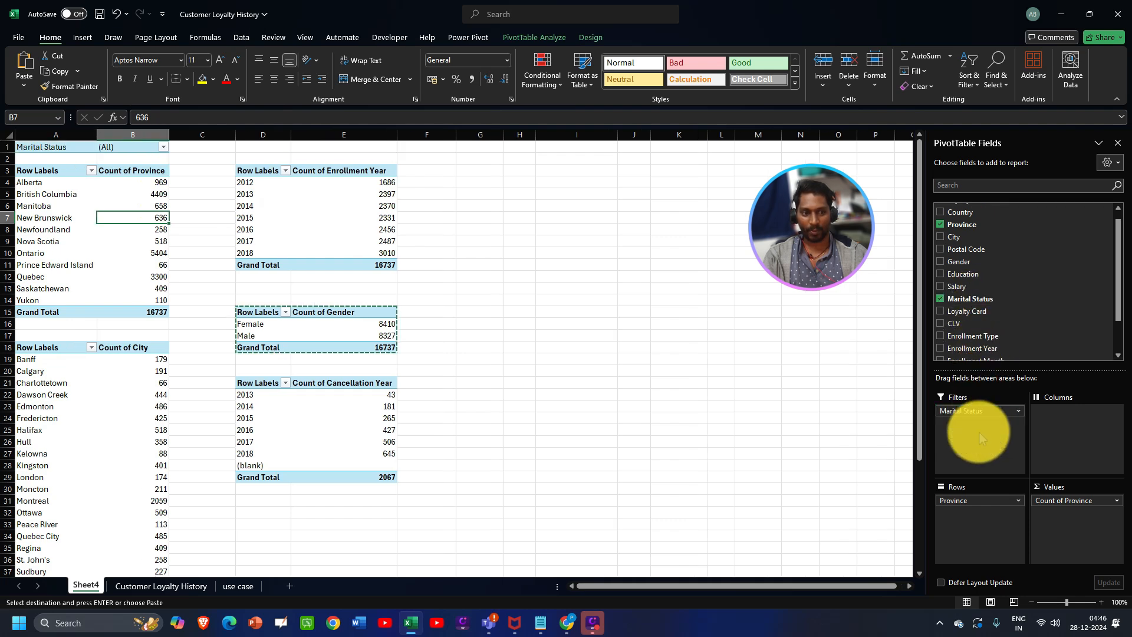
click(164, 148)
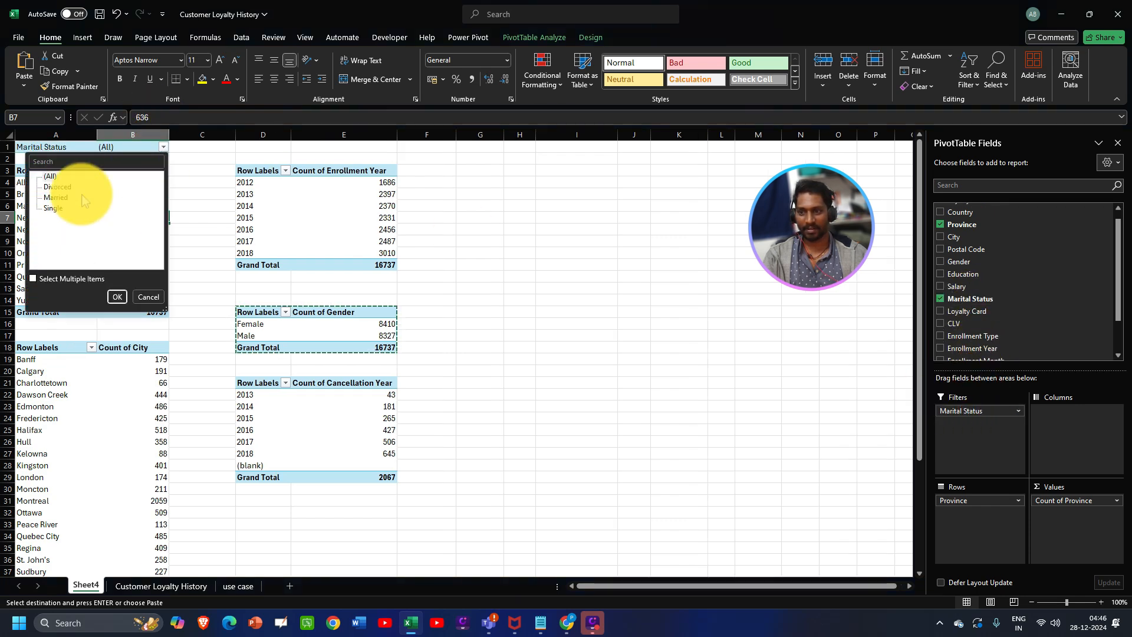
click(34, 280)
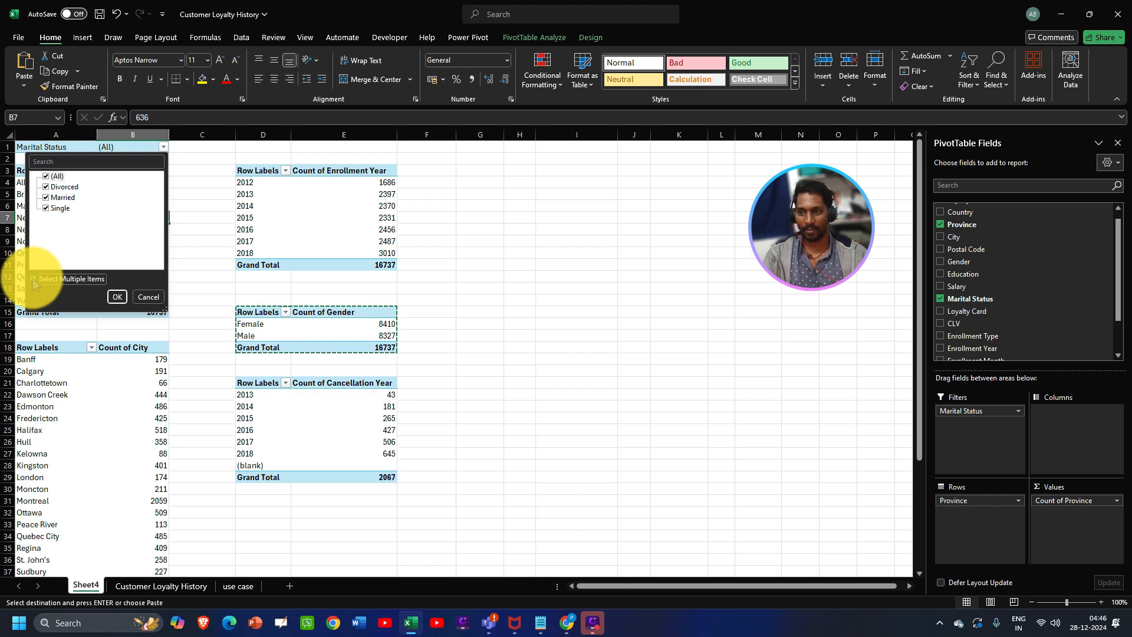
click(46, 208)
click(46, 197)
click(115, 296)
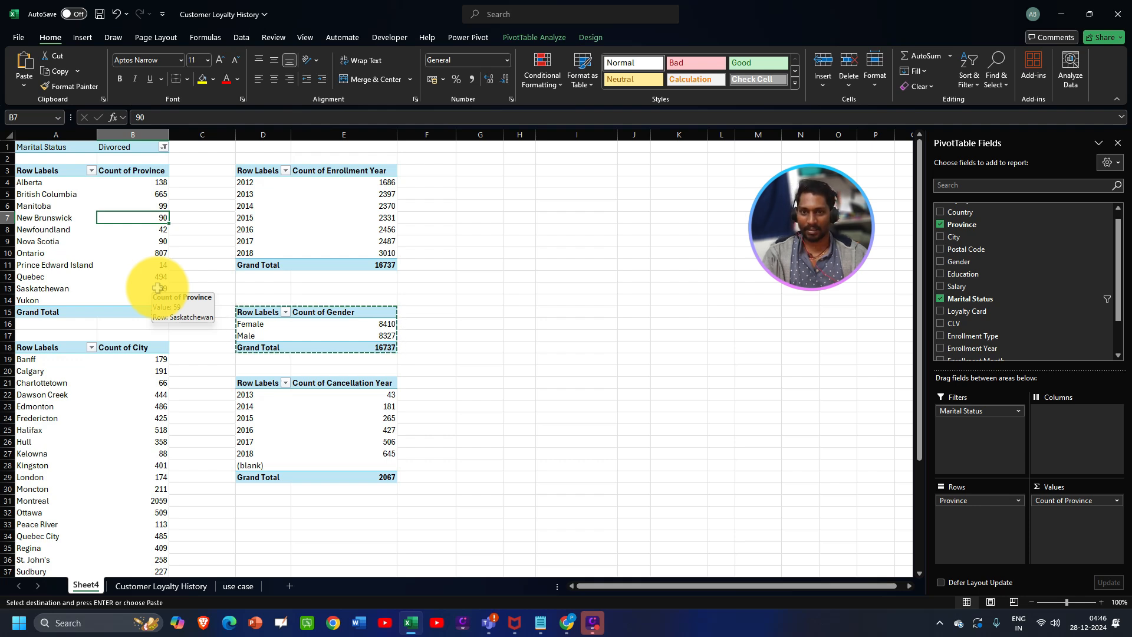
key(ctrl)
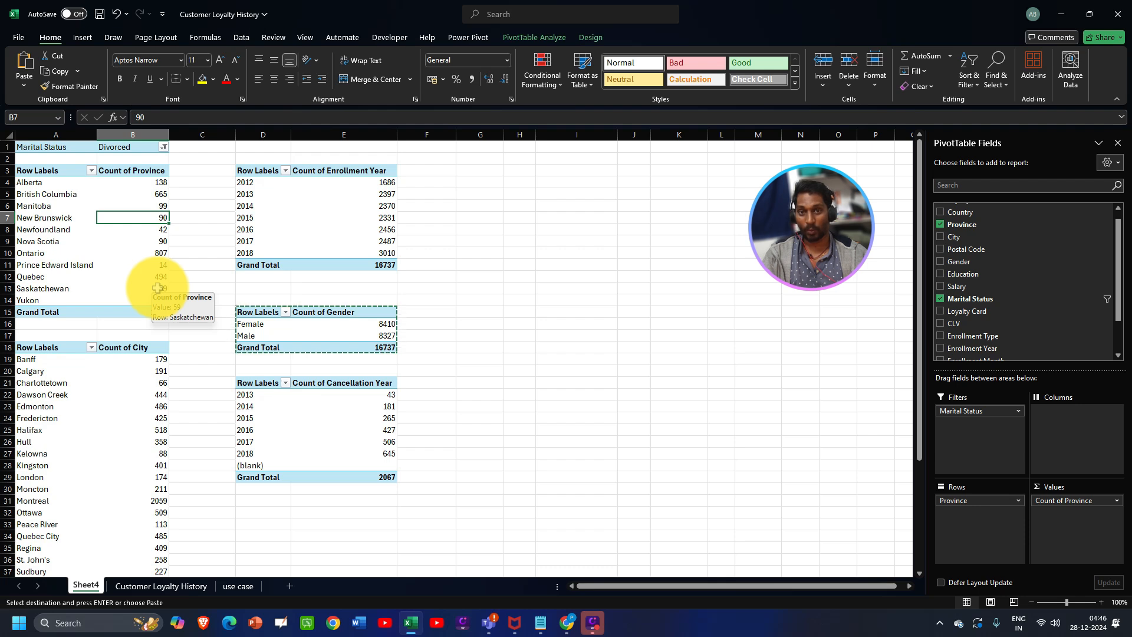
key(ctrl+z)
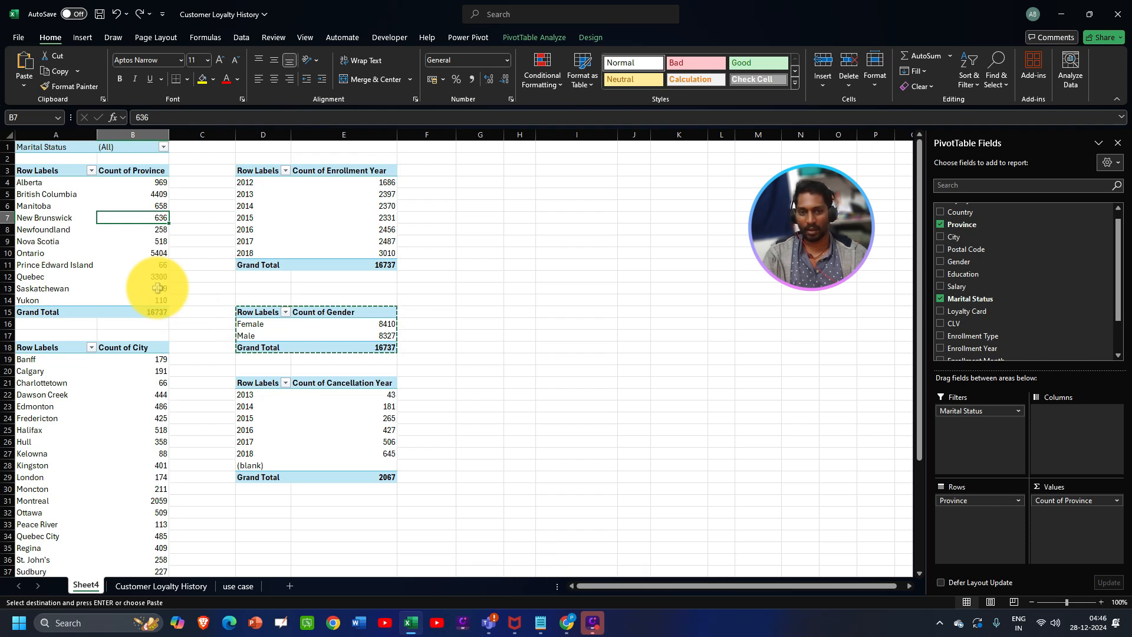
key(ctrl+z)
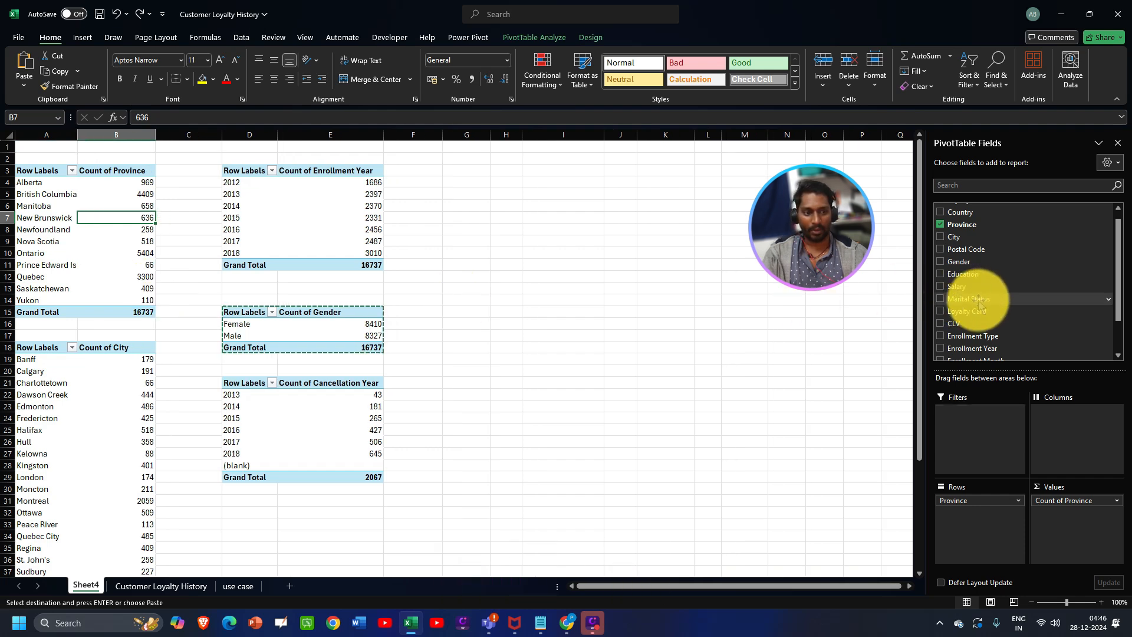
- After the overlap warning from adding Marital Status, move the City pivot to I32
drag(978, 301, 985, 502)
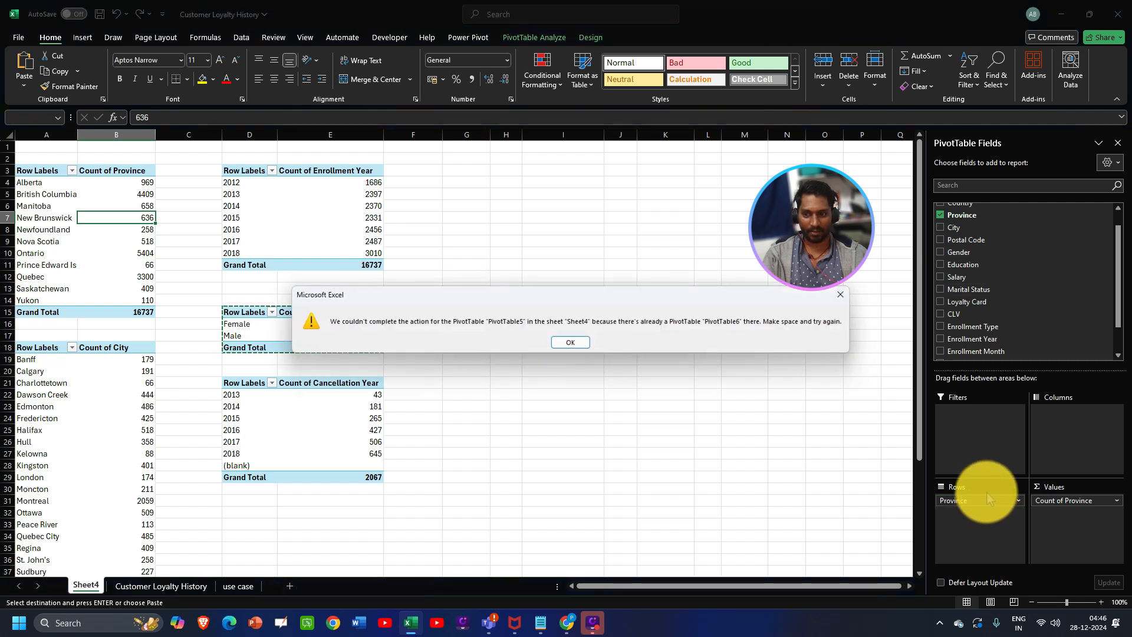
click(570, 342)
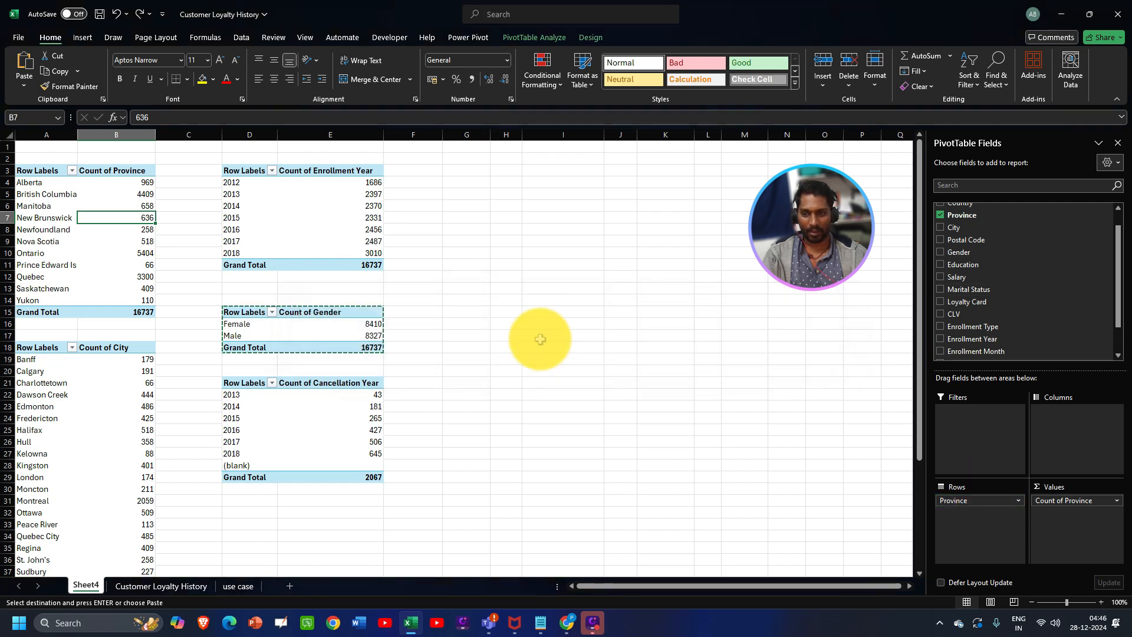
drag(23, 348, 147, 583)
key(ctrl+x)
click(538, 359)
key(ctrl+v)
- Move the Enrollment Year, Gender and Cancellation Year pivots from D3:E29 into columns I:J
scroll(277, 213, up, 4)
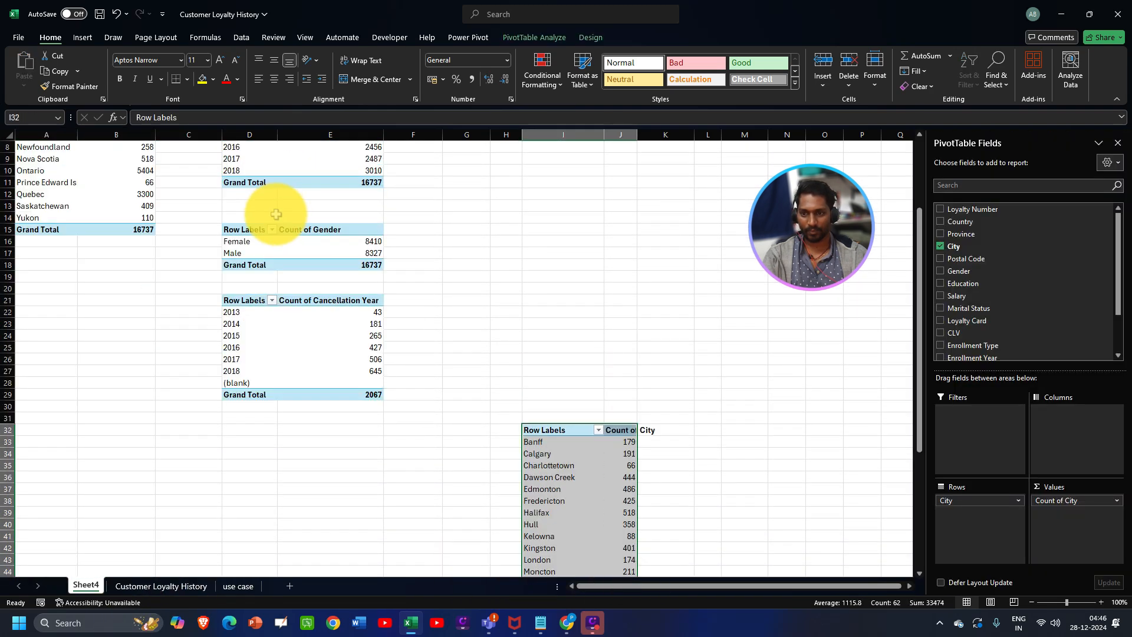
drag(249, 134, 353, 134)
key(ctrl+x)
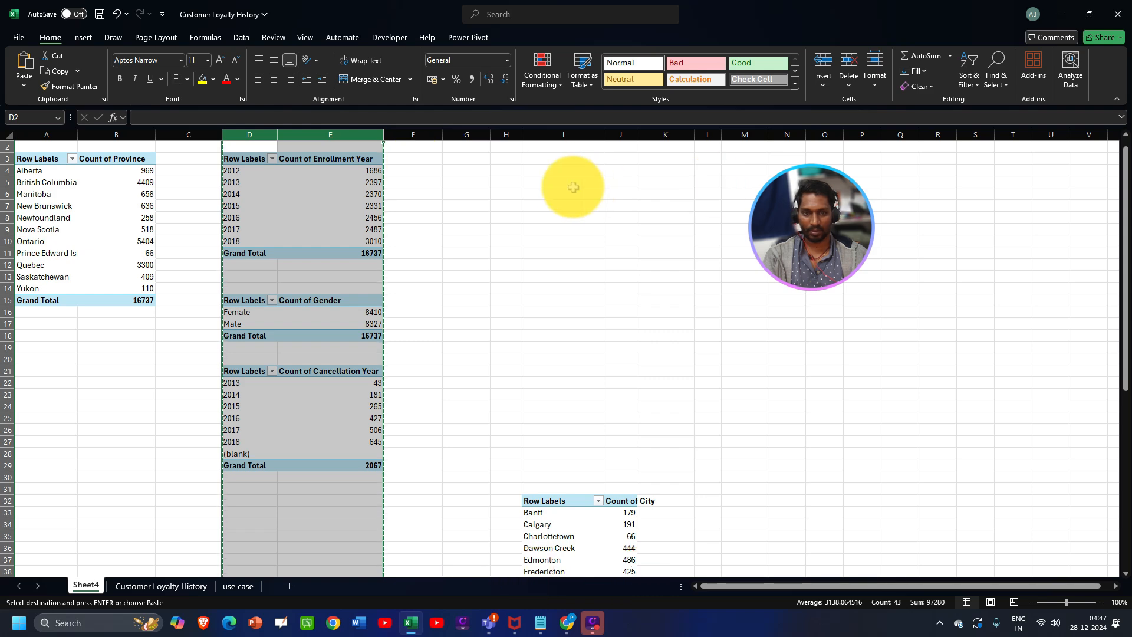
click(546, 158)
key(ctrl+v)
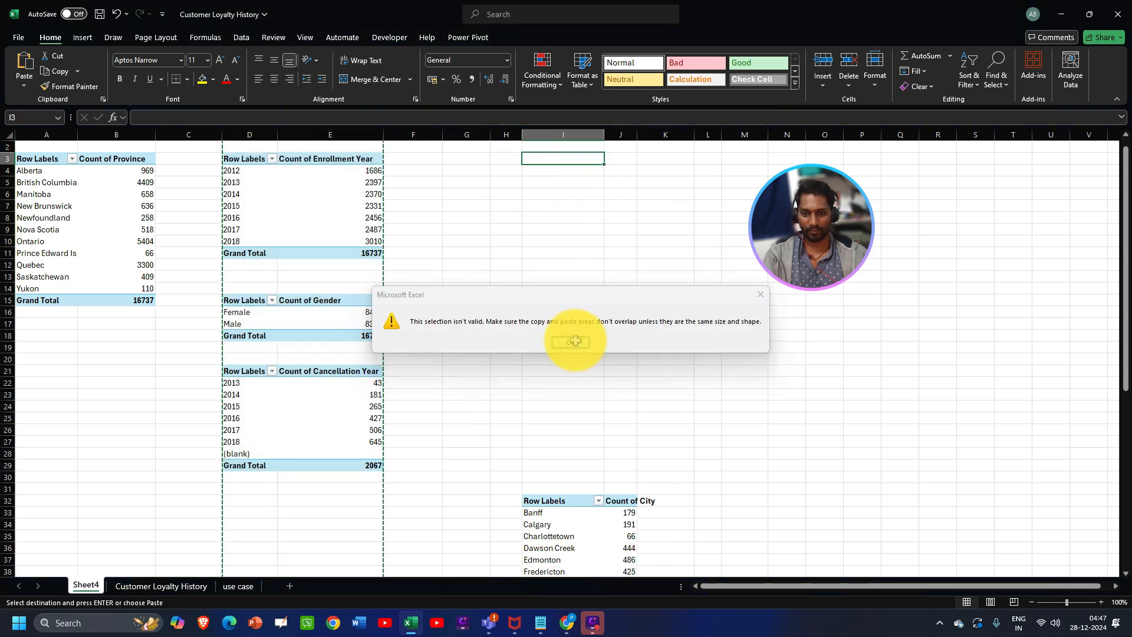
click(571, 337)
key(Escape)
drag(253, 159, 369, 465)
key(ctrl+x)
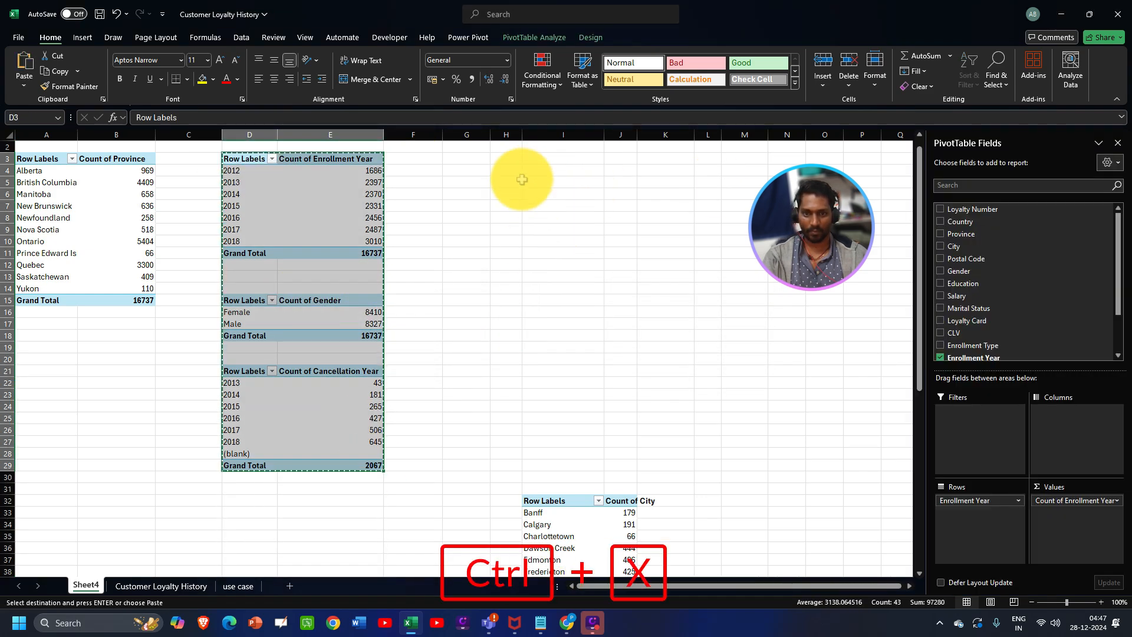
key(ctrl+v)
click(36, 159)
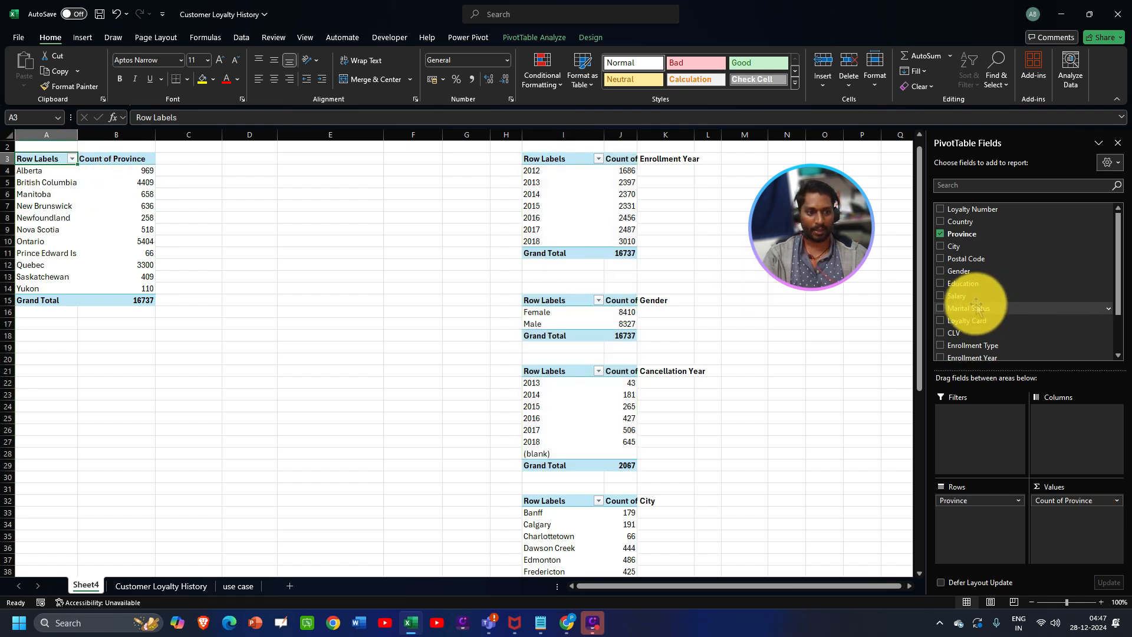
- Place Marital Status above Province in Rows: Divorced 2518, Married 9735, Single 4484
drag(976, 310, 982, 498)
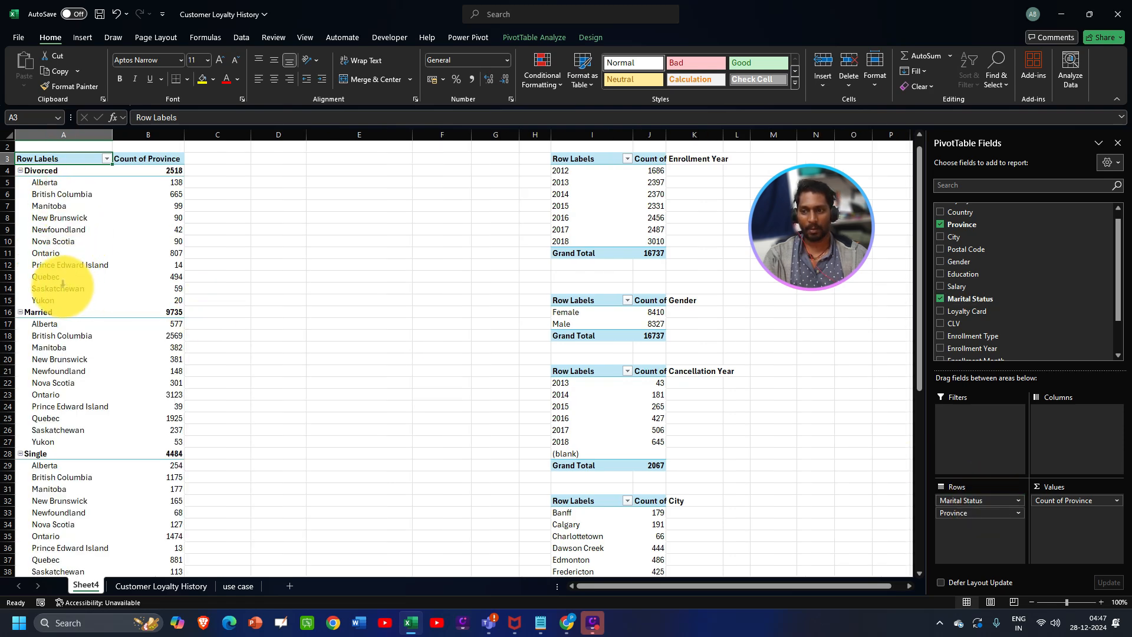
scroll(62, 283, down, 4)
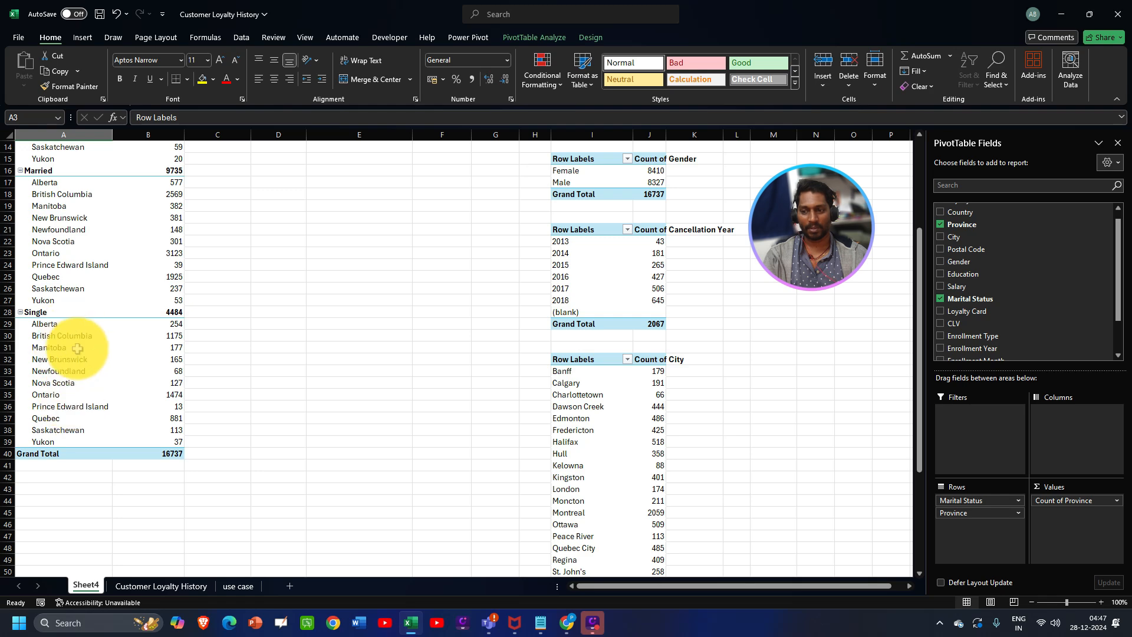
scroll(87, 304, up, 4)
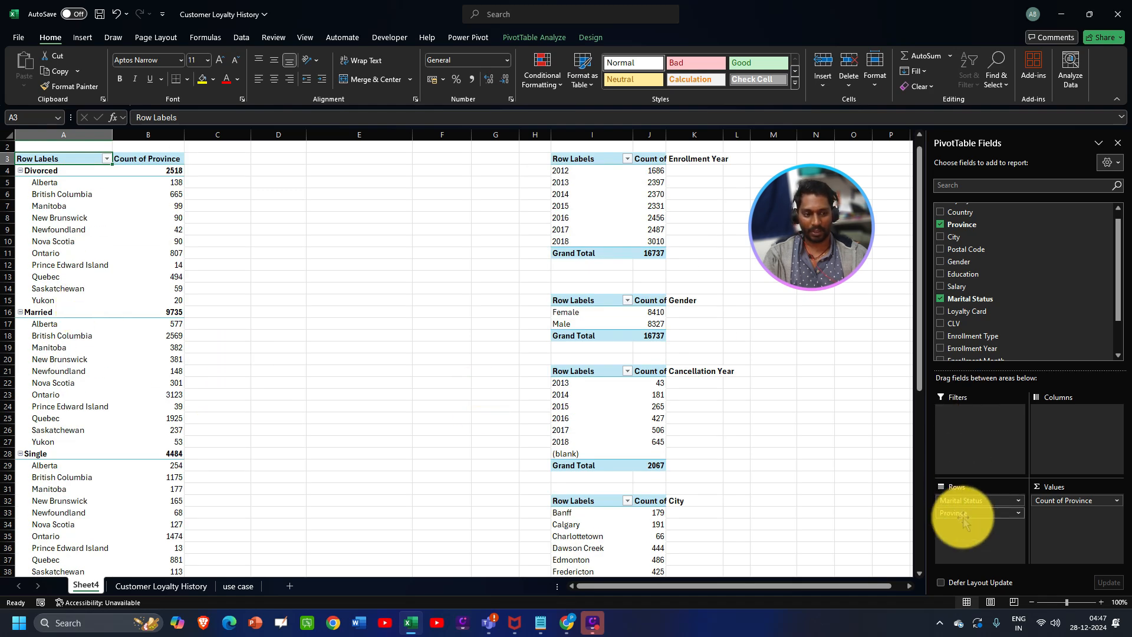
drag(964, 517, 967, 497)
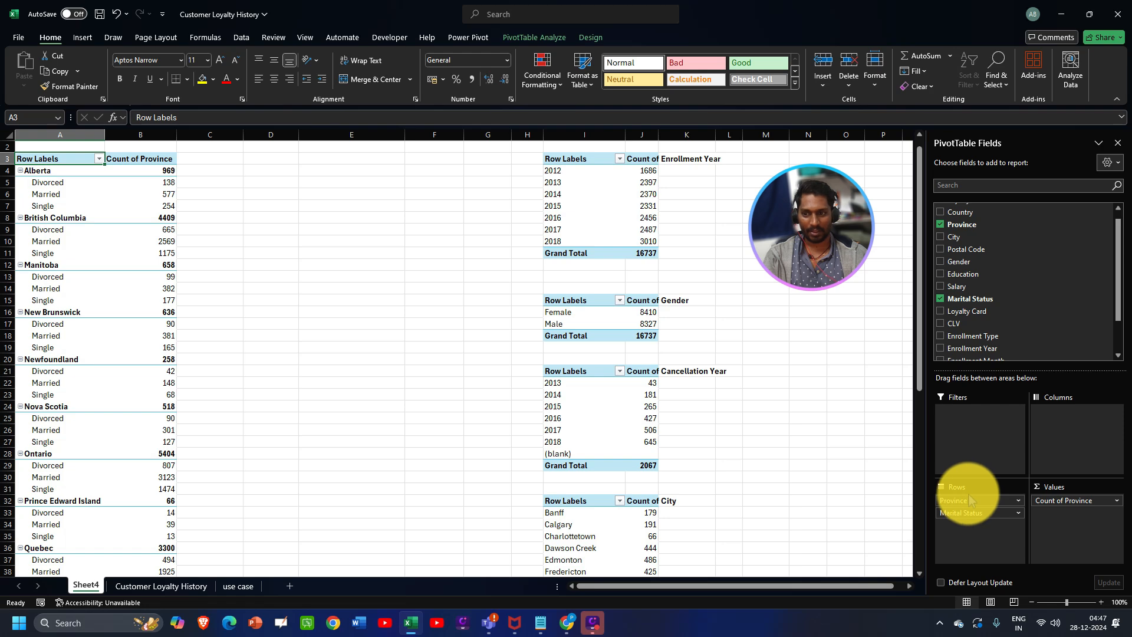
scroll(74, 235, down, 6)
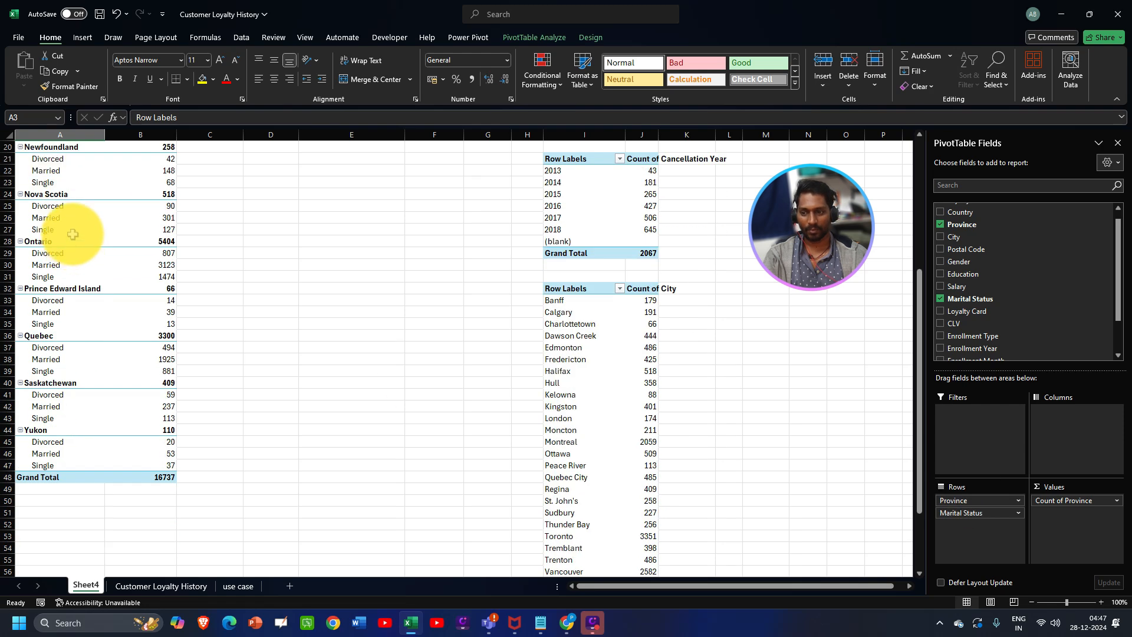
scroll(72, 234, up, 6)
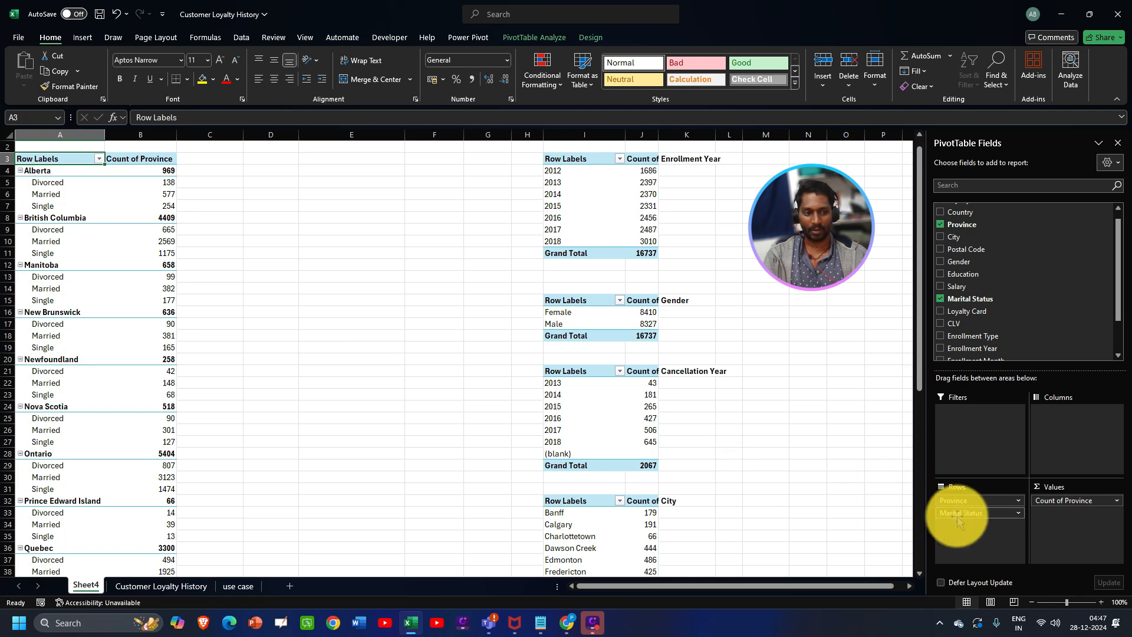
drag(967, 500, 975, 530)
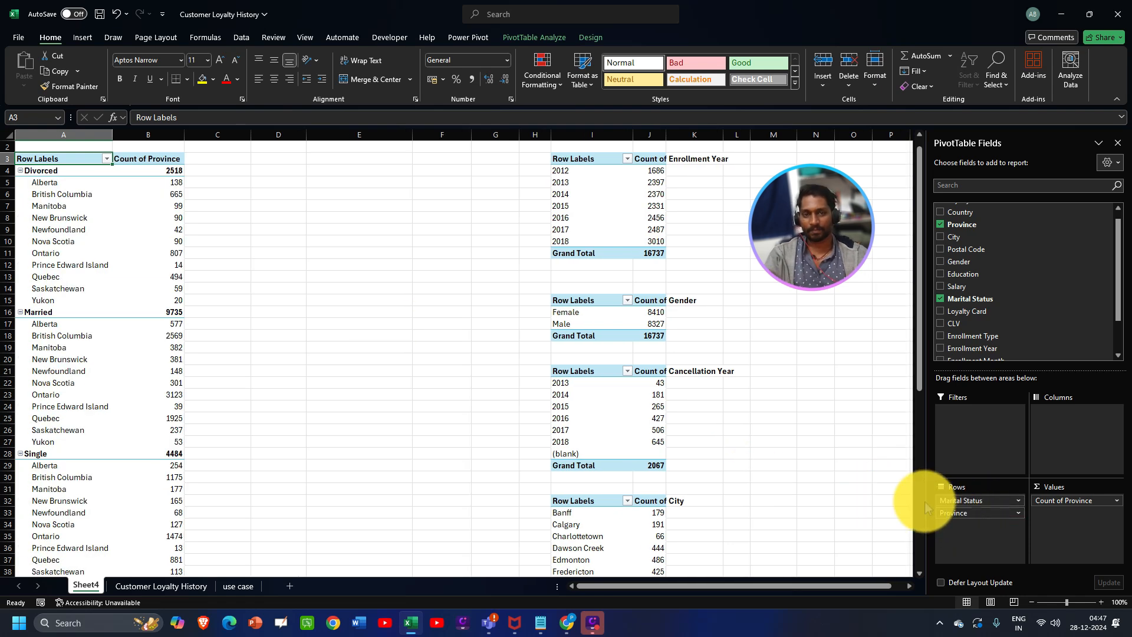